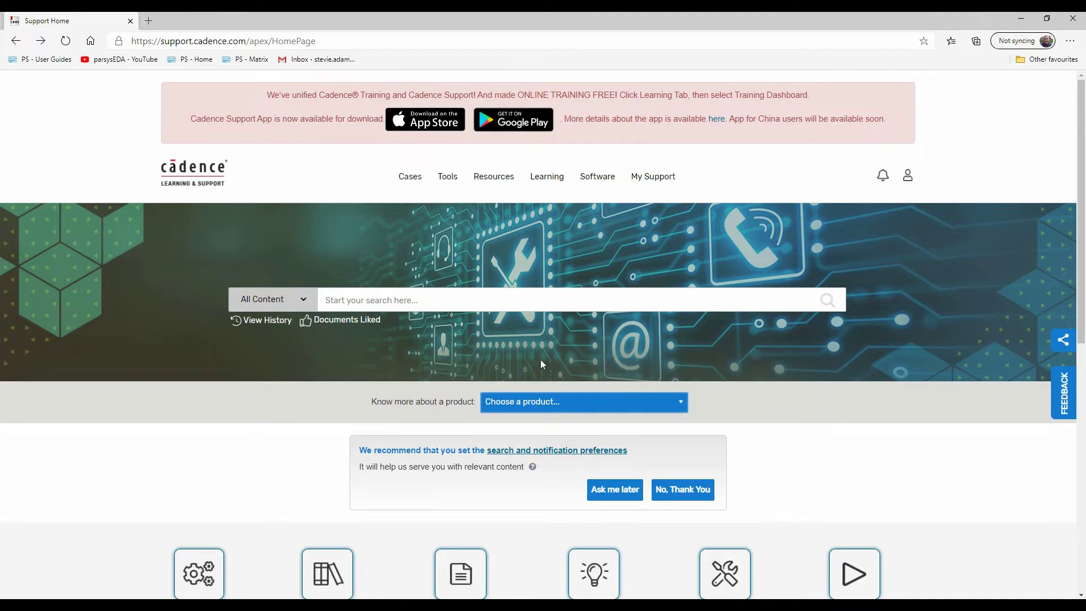
List Rapid Adoption Kits filtered to Allegro PCB Editor and scroll down to Allegro Constraint Compiler
mouse_move(486, 189)
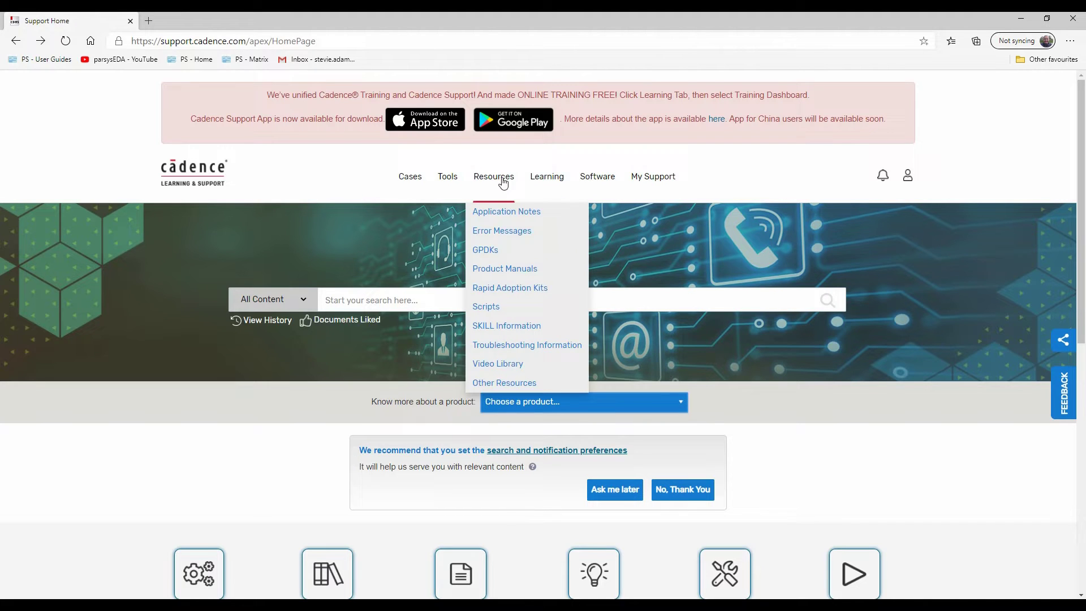
left_click(526, 291)
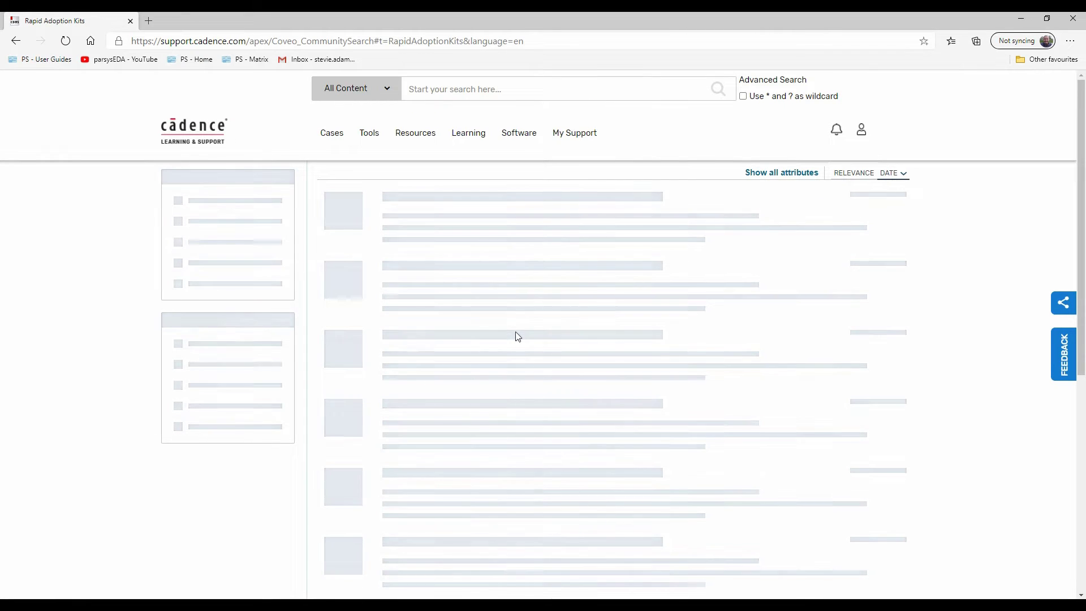
left_click(167, 325)
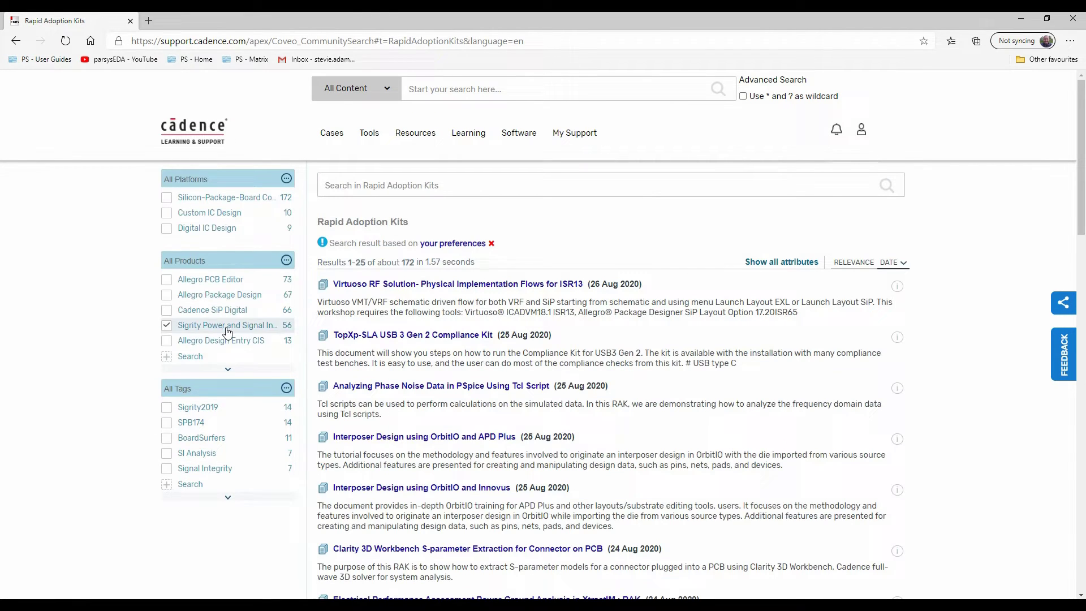
left_click(170, 280)
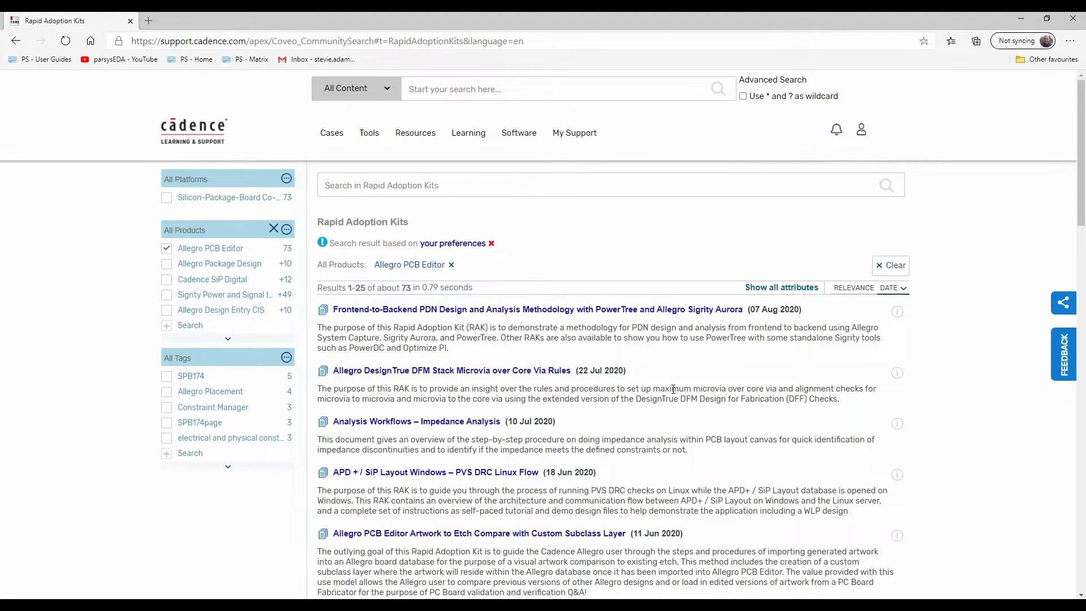
scroll(673, 389, "down", 4)
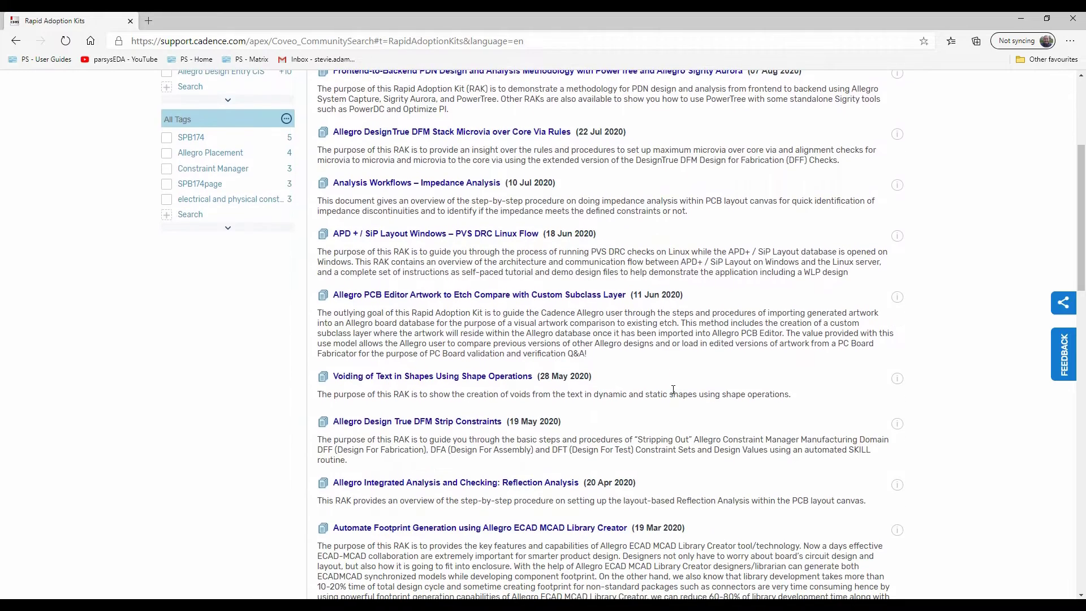
scroll(673, 389, "down", 5)
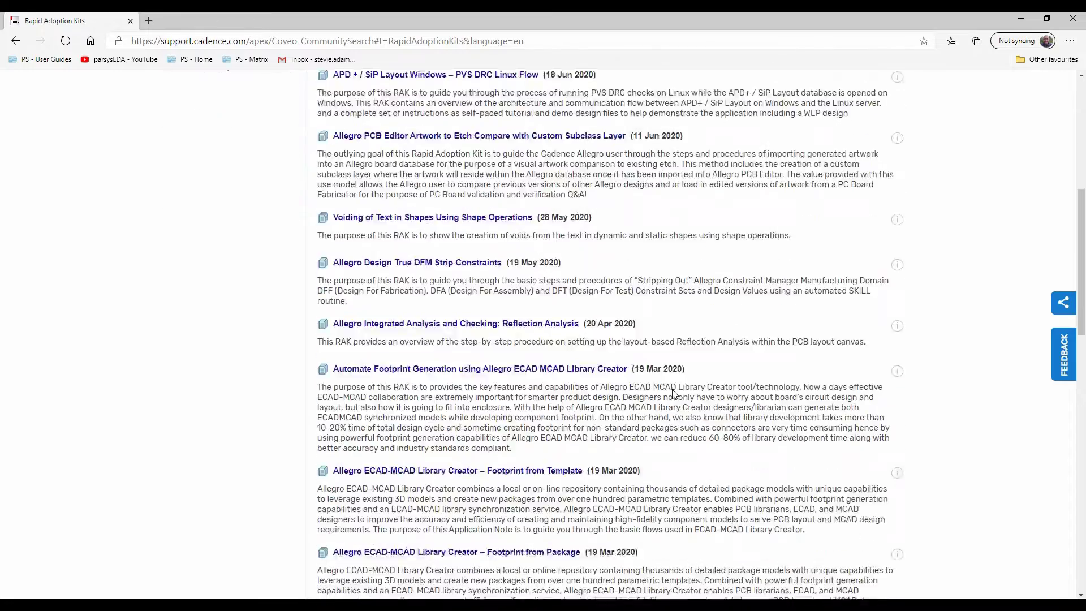
scroll(673, 395, "down", 4)
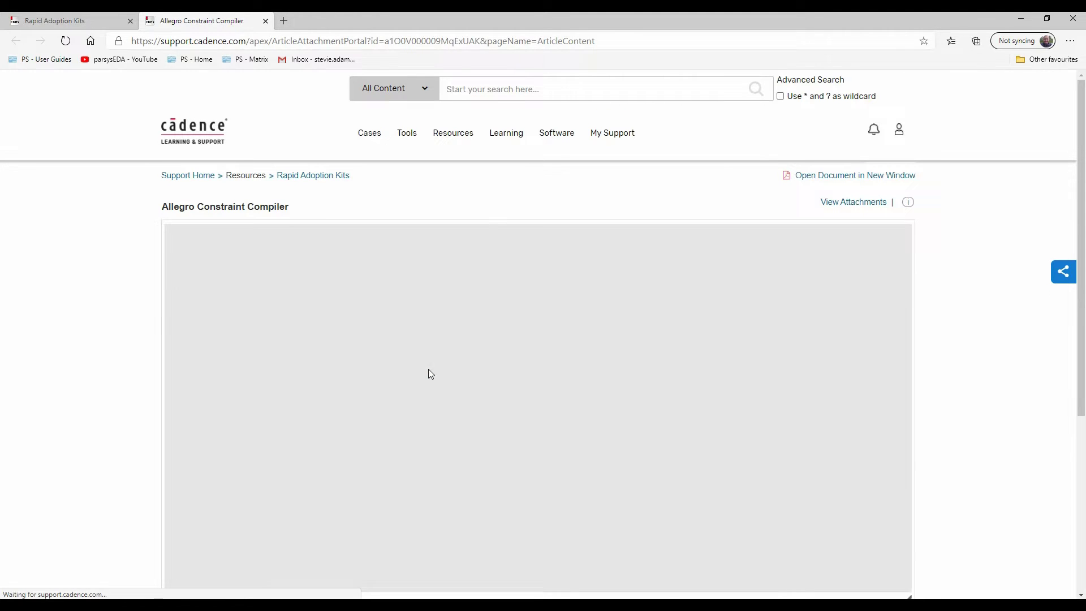
Download the Database_ACC_Labs.zip lab attachment from the workshop page
scroll(615, 365, "down", 3)
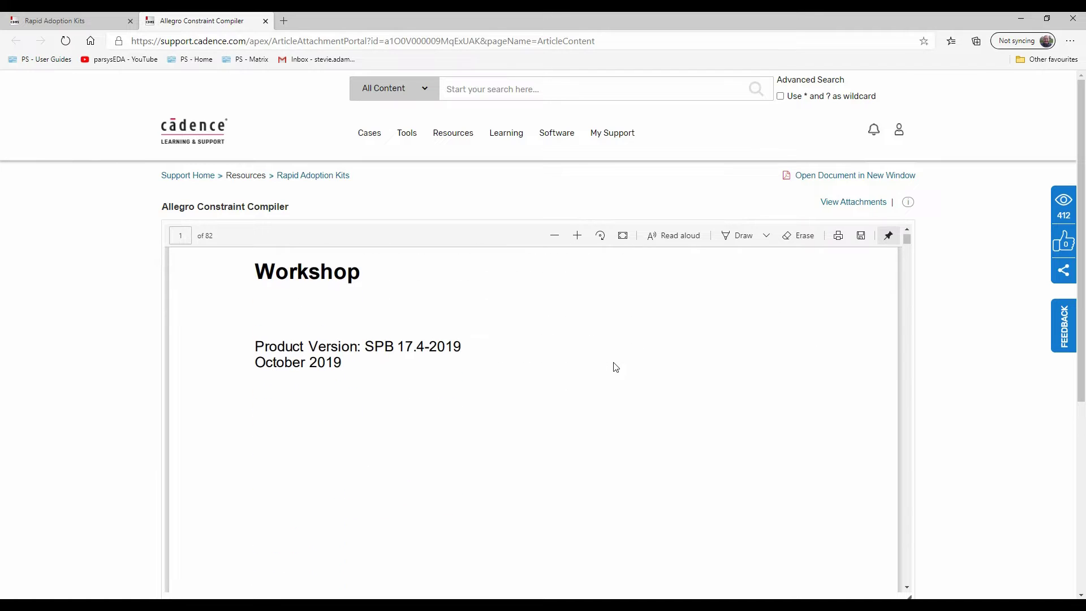
scroll(996, 305, "down", 5)
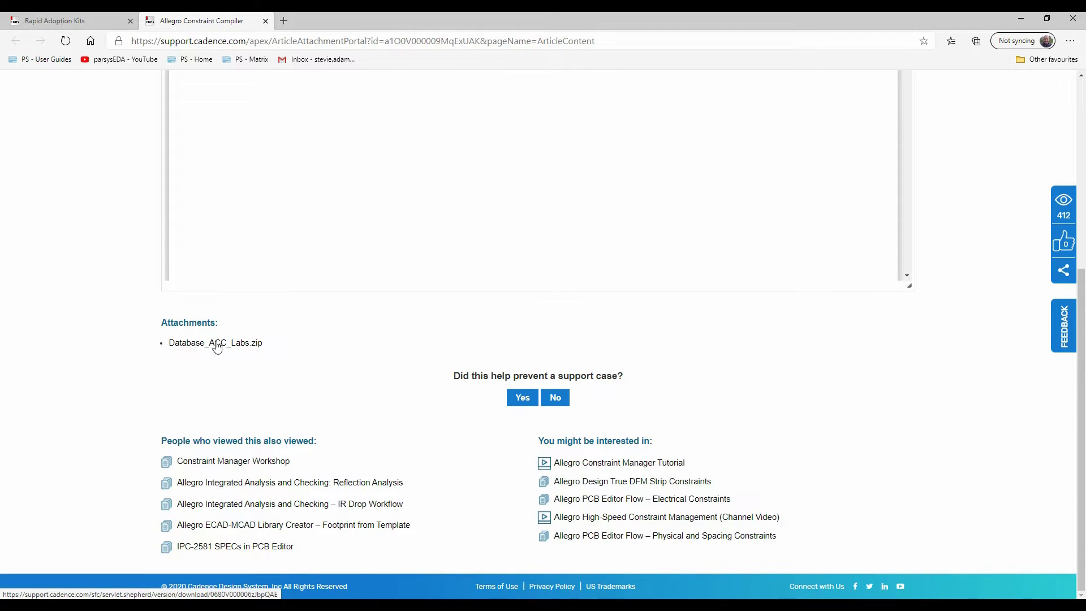
left_click(249, 352)
Scroll through the workshop document's pages, settling on the Overview section
scroll(477, 367, "down", 5)
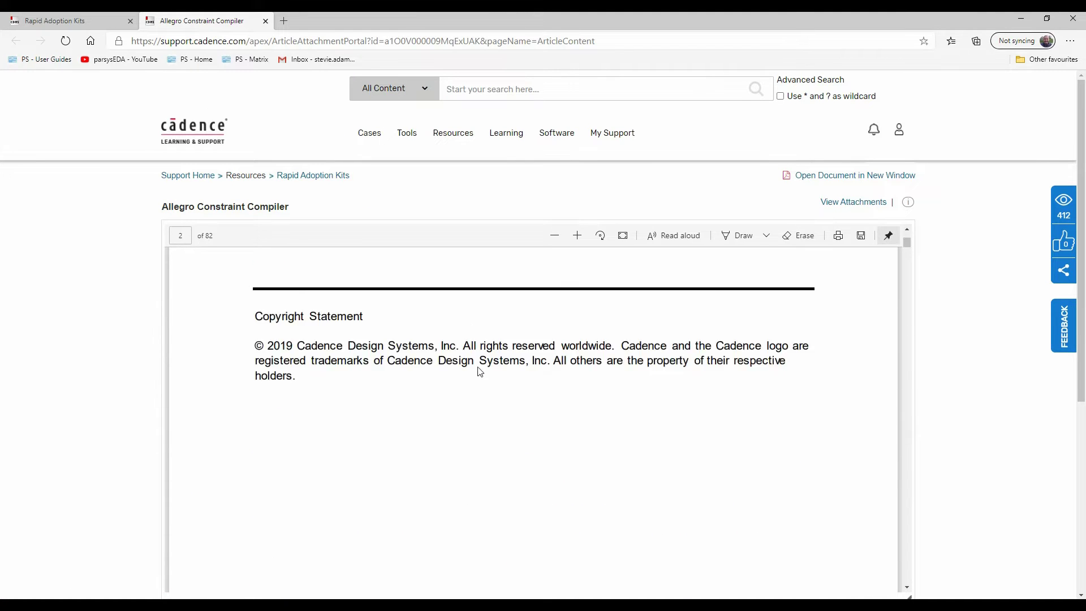
scroll(480, 372, "down", 20)
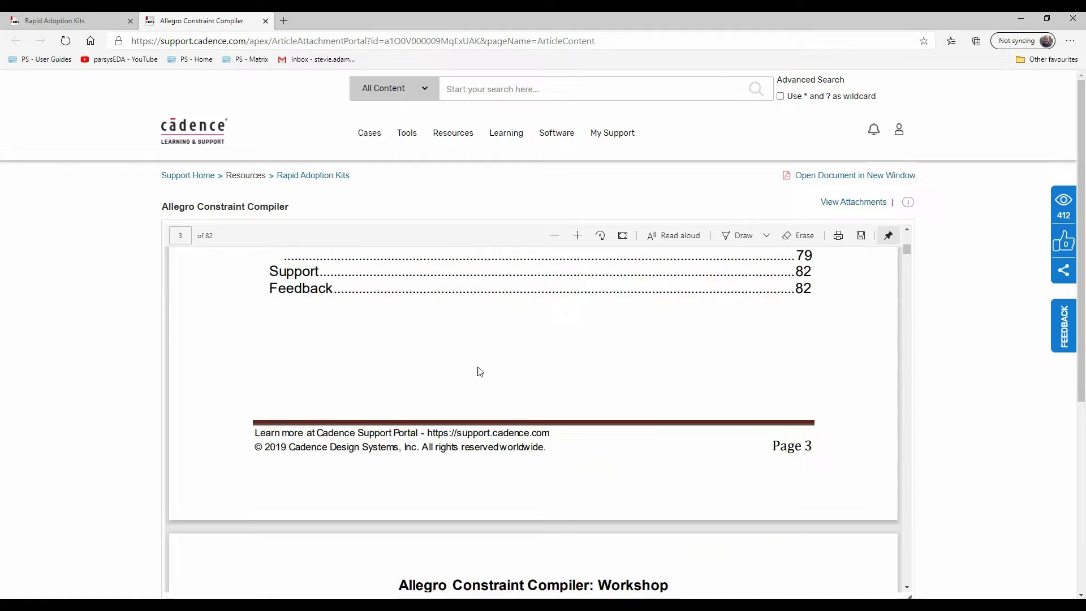
scroll(479, 371, "down", 20)
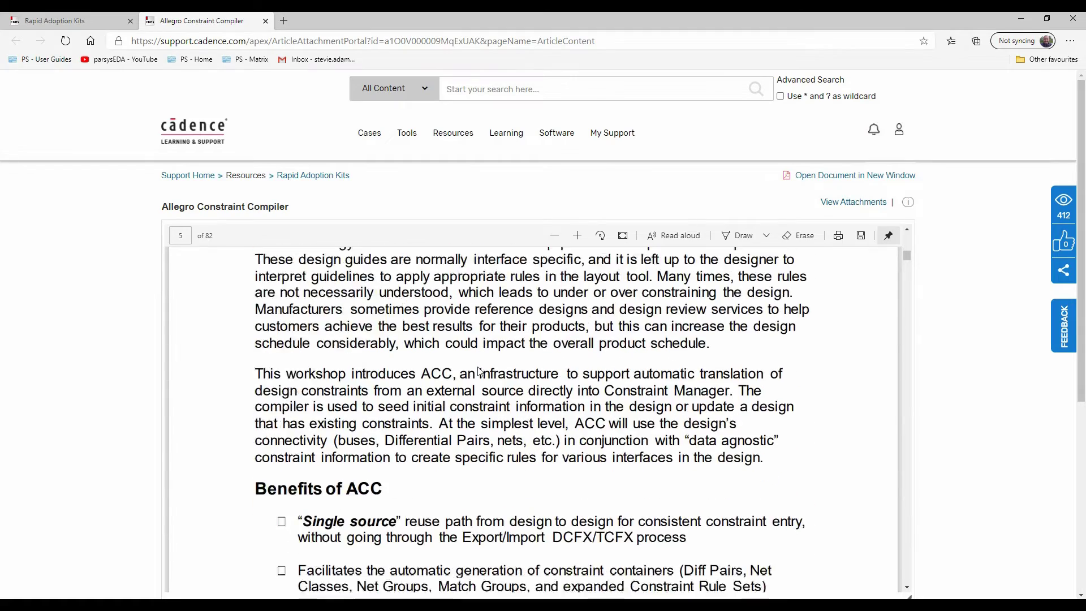
scroll(480, 372, "down", 20)
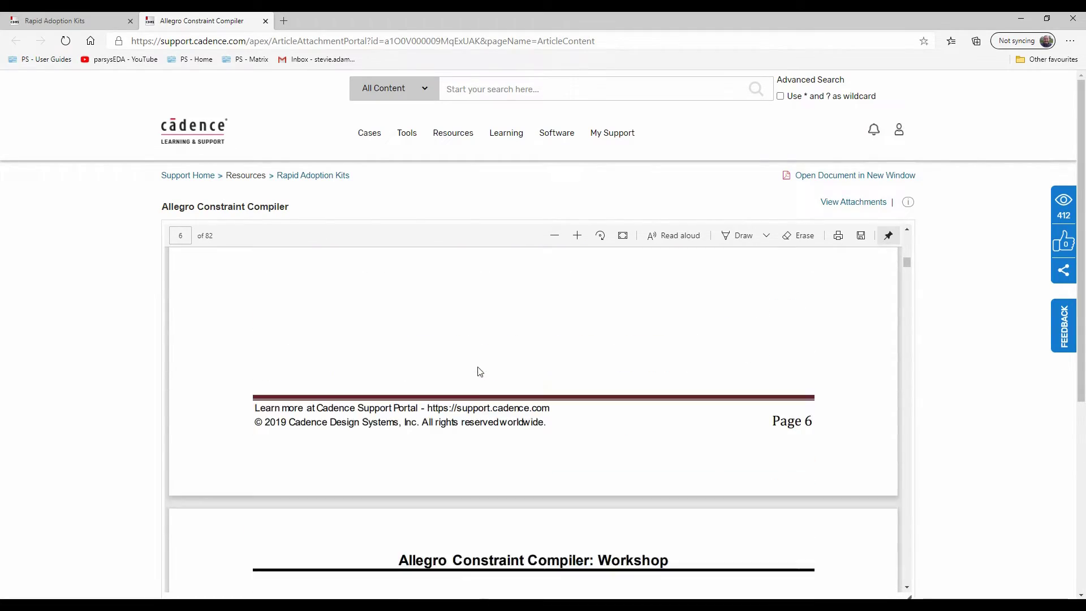
scroll(480, 371, "down", 20)
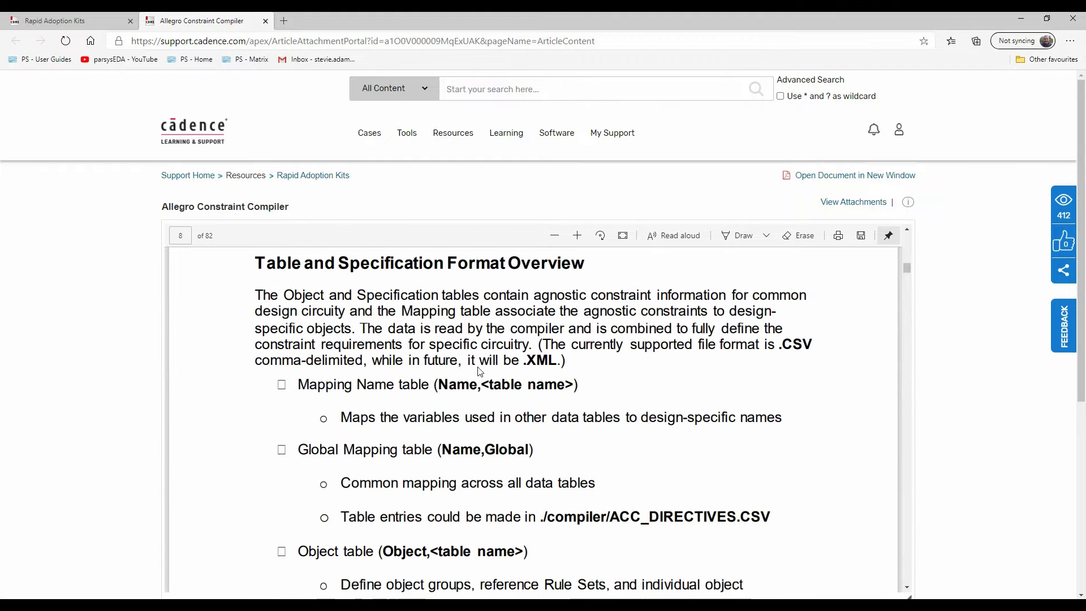
scroll(480, 372, "up", 15)
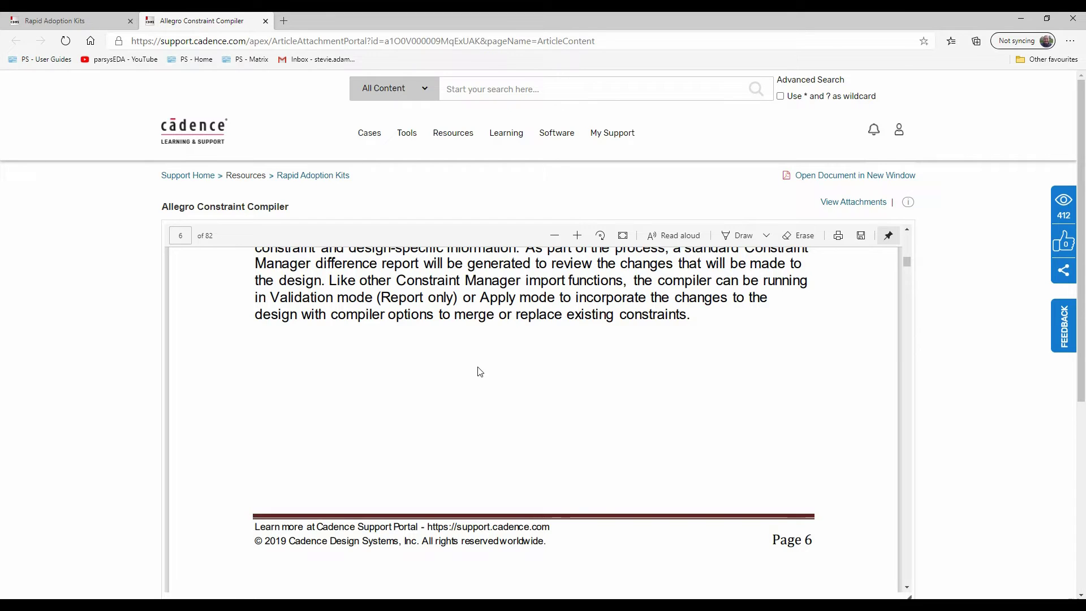
scroll(484, 436, "up", 5)
scroll(484, 435, "up", 6)
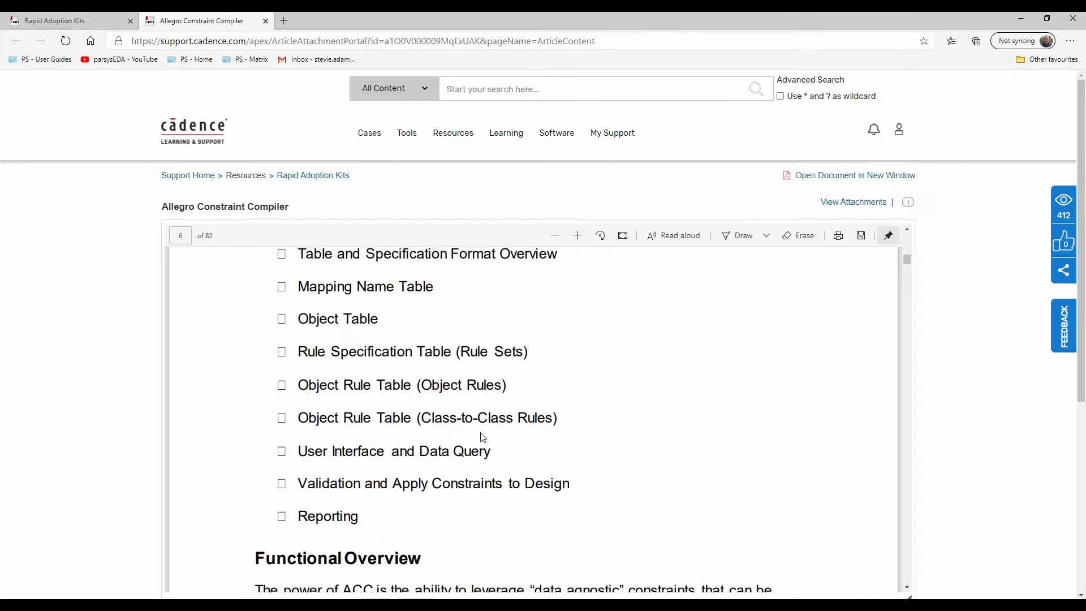
scroll(484, 435, "up", 5)
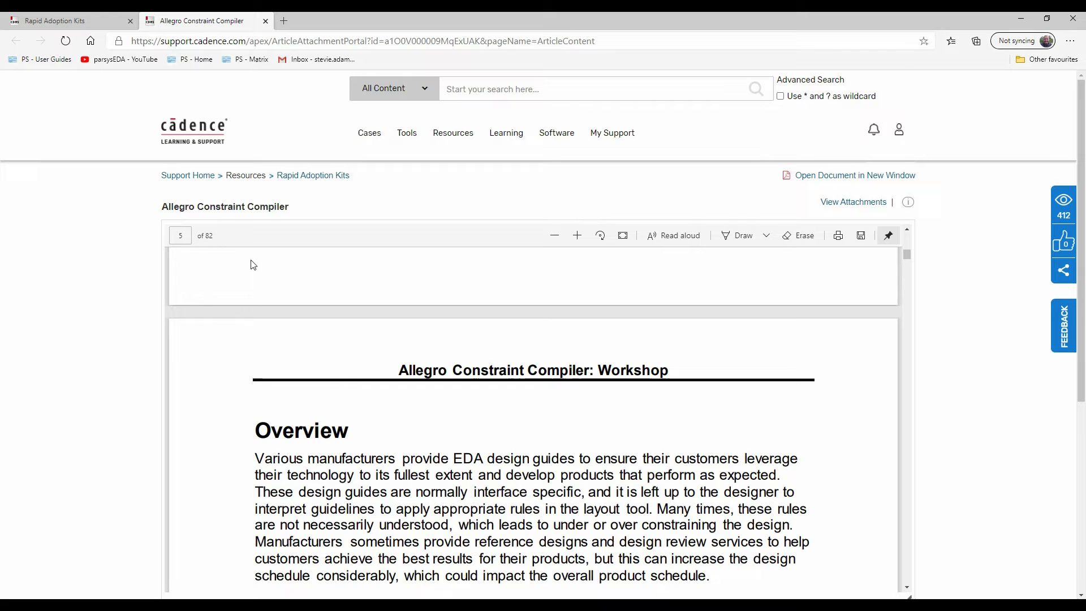
Open rule_spec_PHY_starter.xlsx from C:\Cadence\SPB_17.4\share\pcb\examples\acc\Starter_Templates in a new Explorer window
left_click(266, 21)
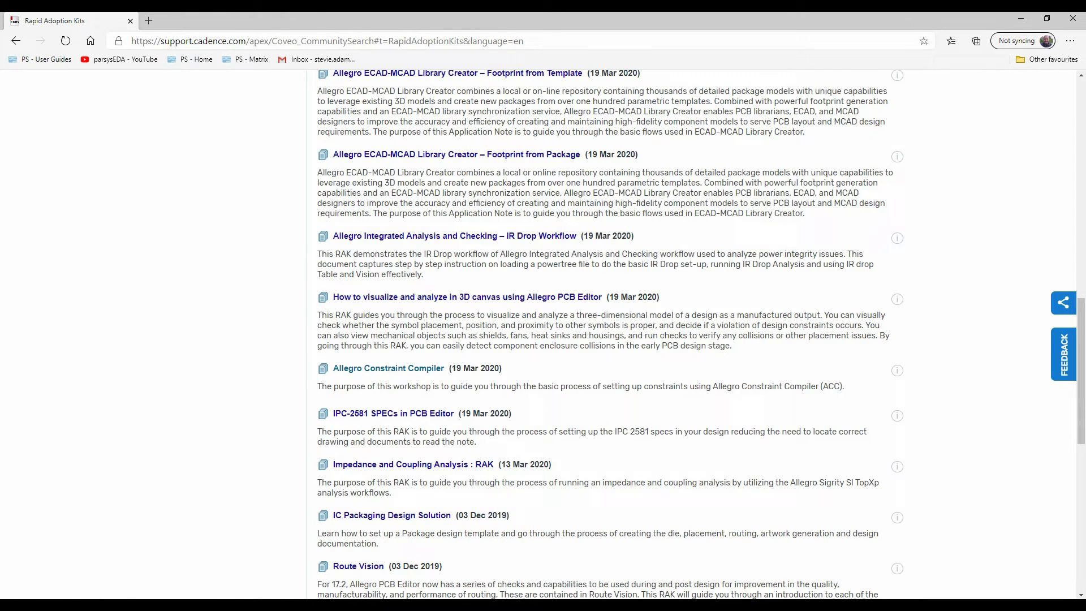
key("super+e")
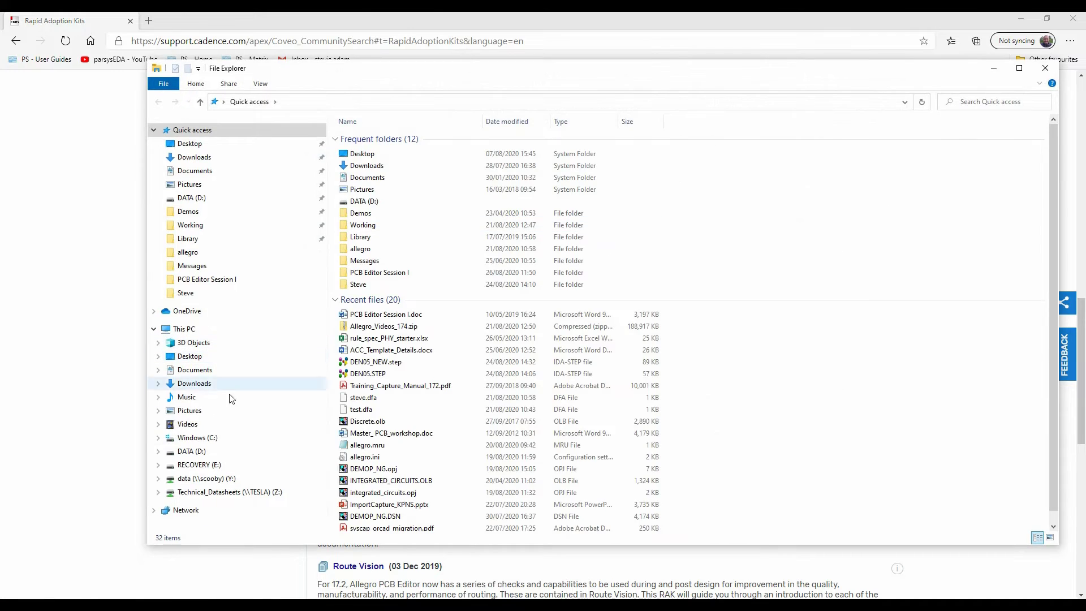
left_click(198, 438)
double_click(367, 138)
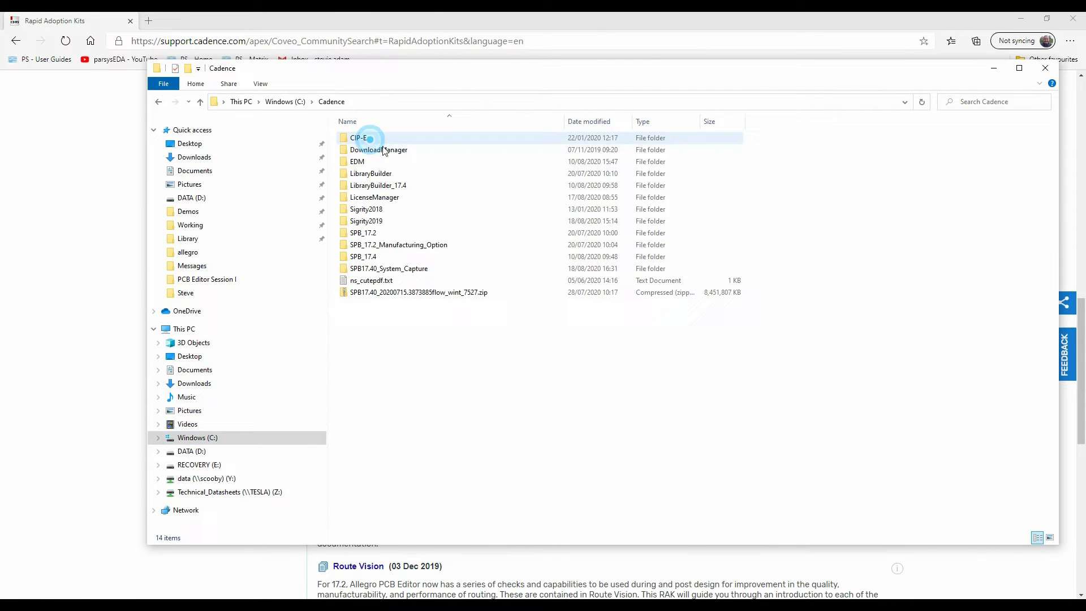
double_click(367, 260)
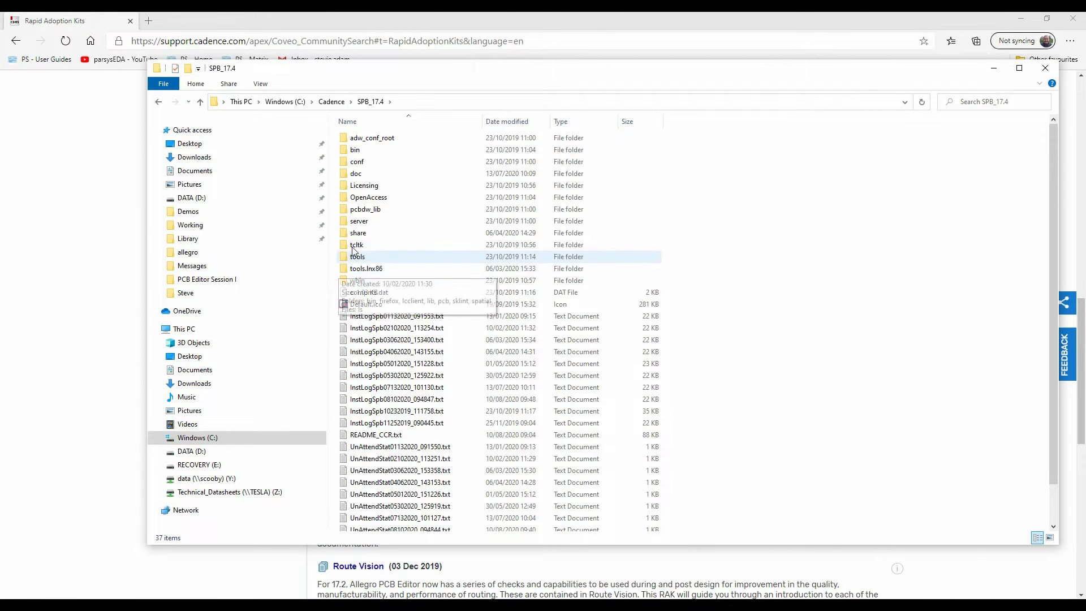
double_click(358, 234)
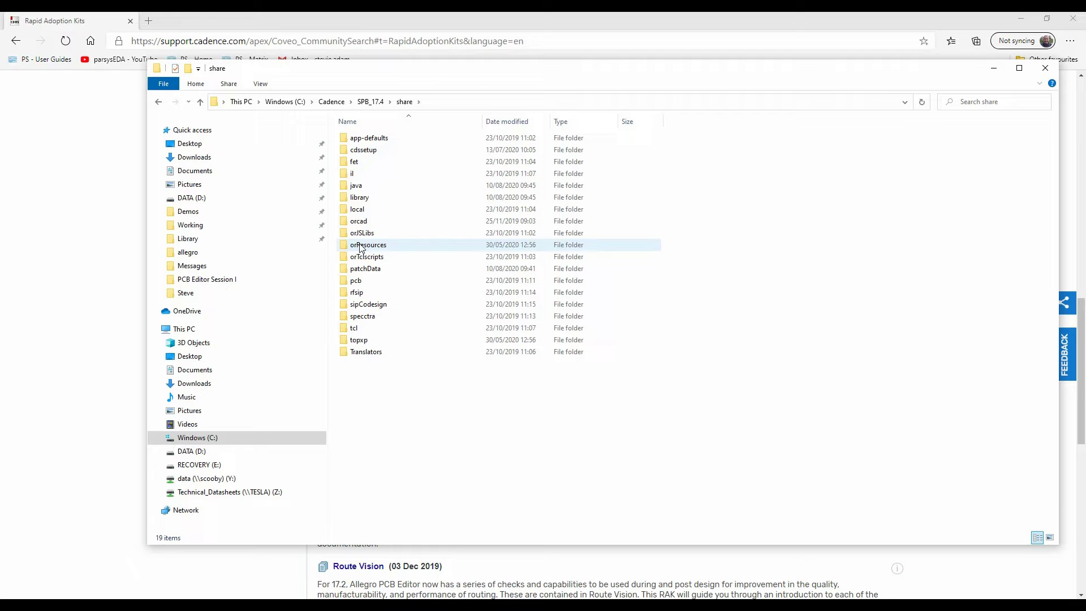
double_click(356, 282)
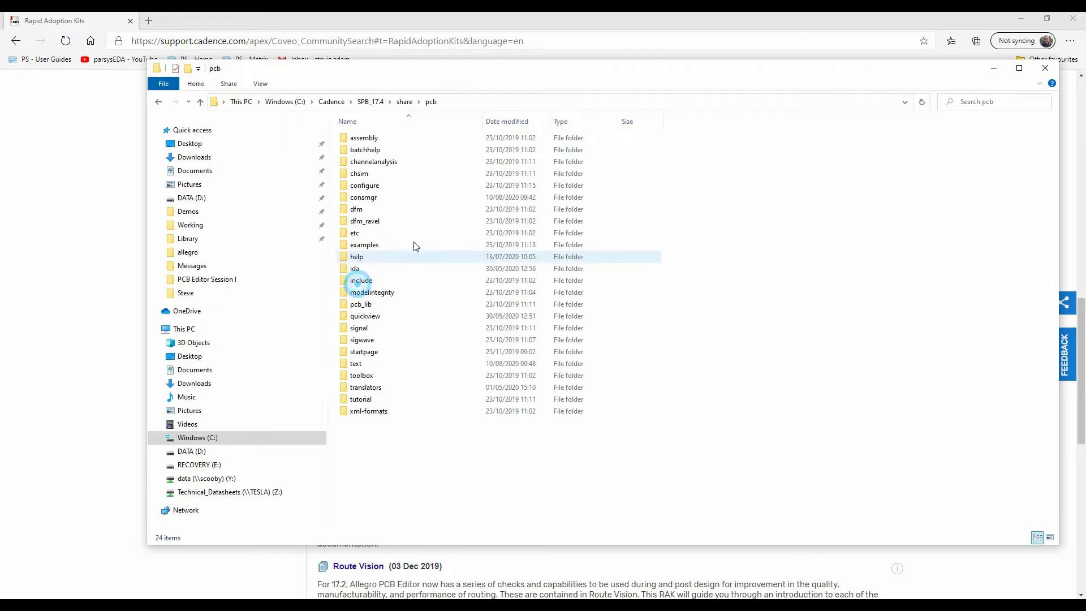
double_click(364, 245)
double_click(357, 140)
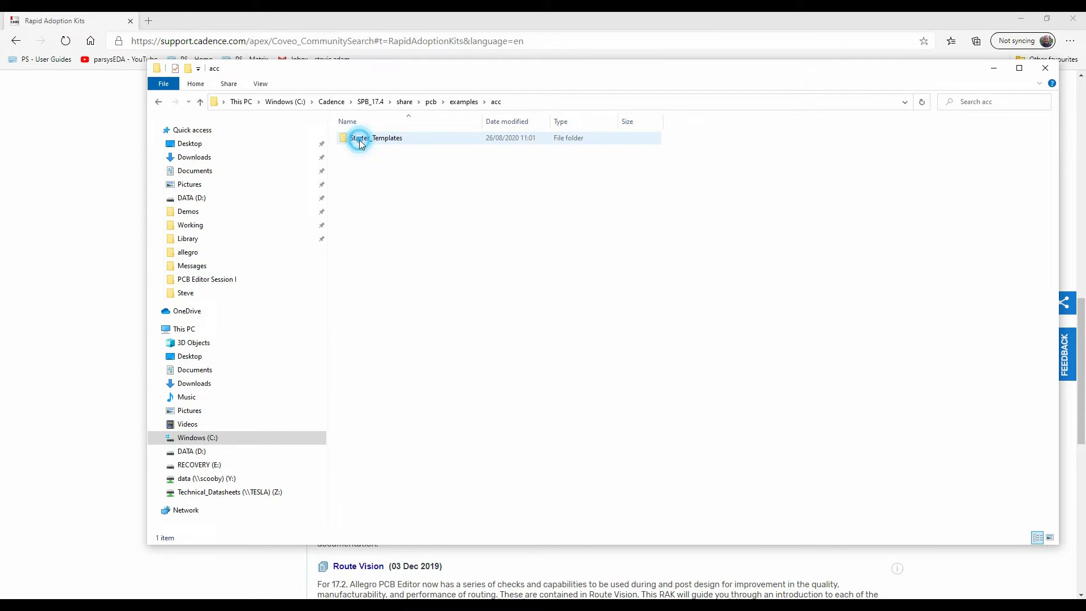
double_click(364, 140)
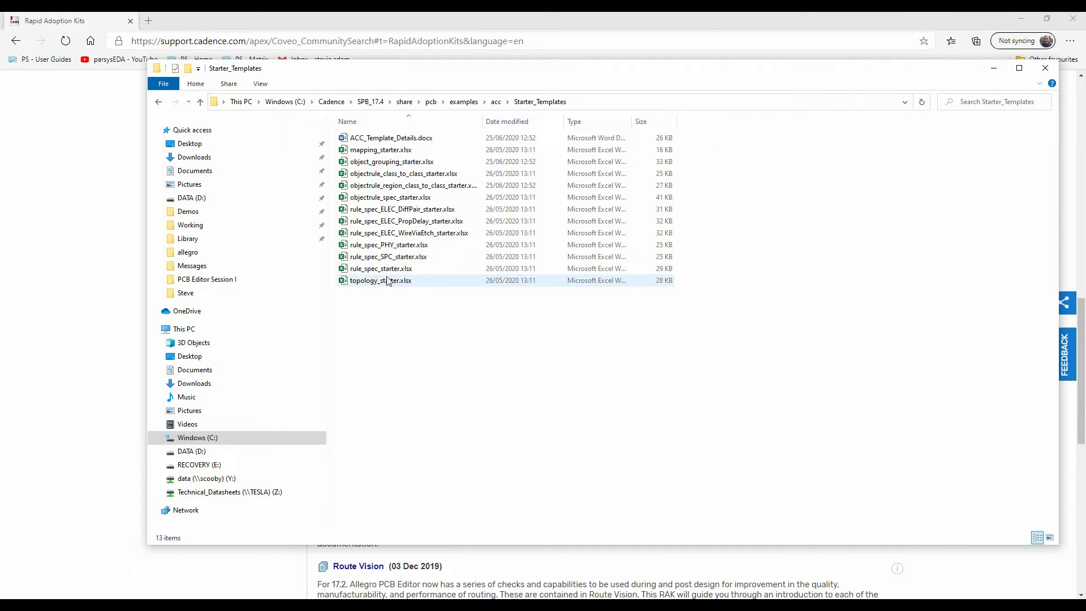
double_click(409, 245)
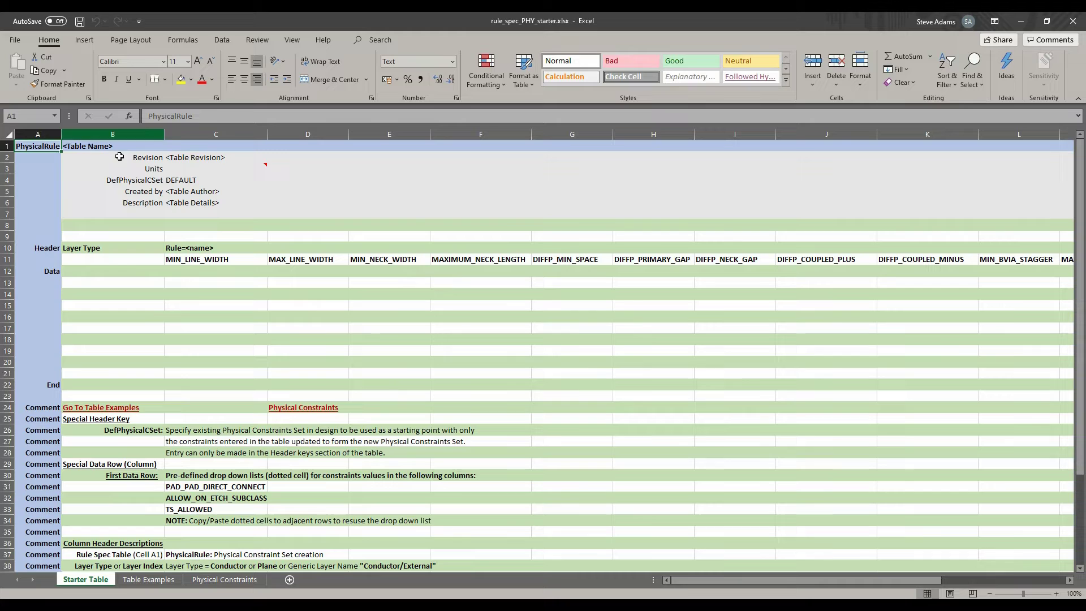
Inspect the table name in B1, the revision in C2 and the units note in C3
left_click(75, 147)
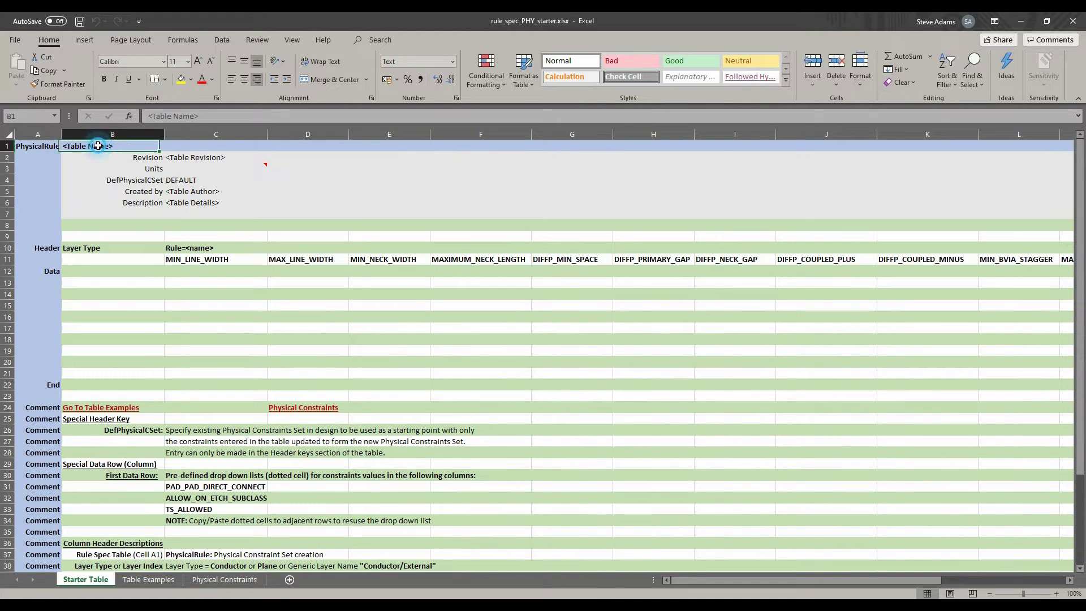
left_click(209, 160)
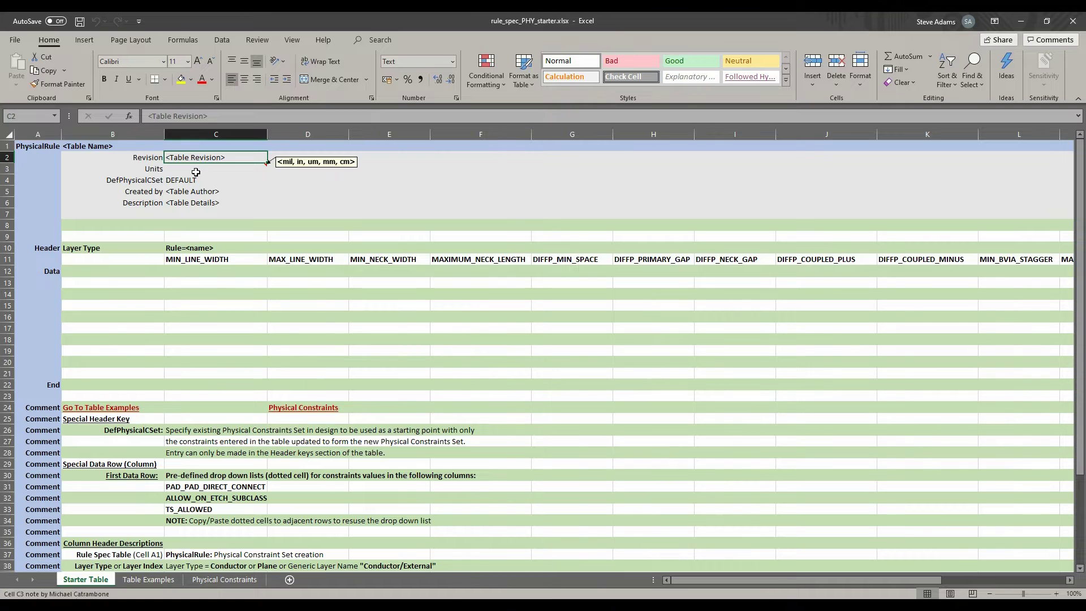
left_click(199, 173)
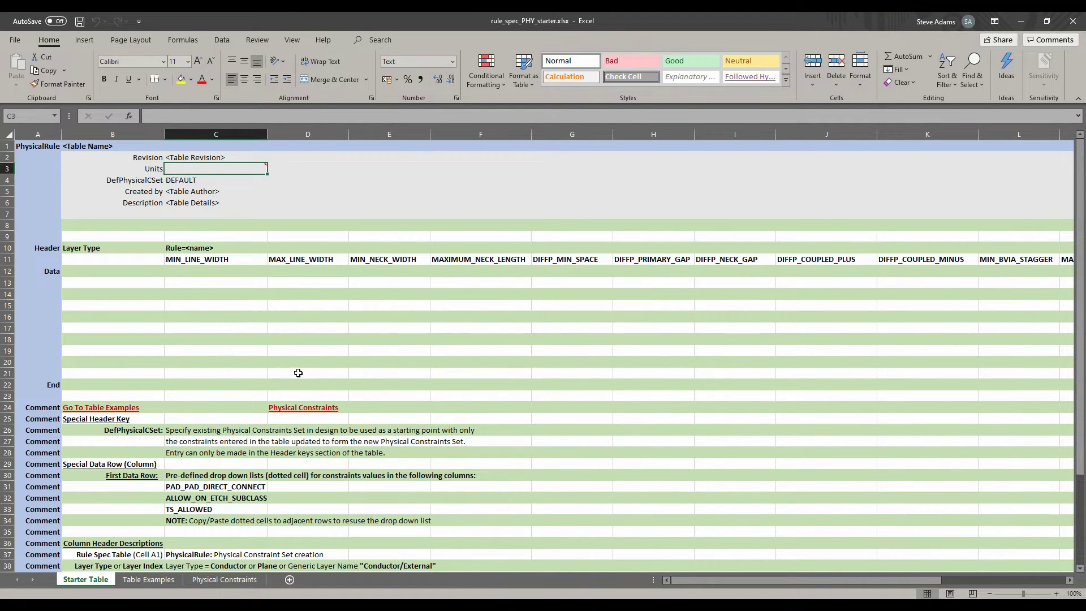
Look at the Table Examples and Physical Constraints sheets, then close Excel
left_click(150, 580)
left_click(221, 579)
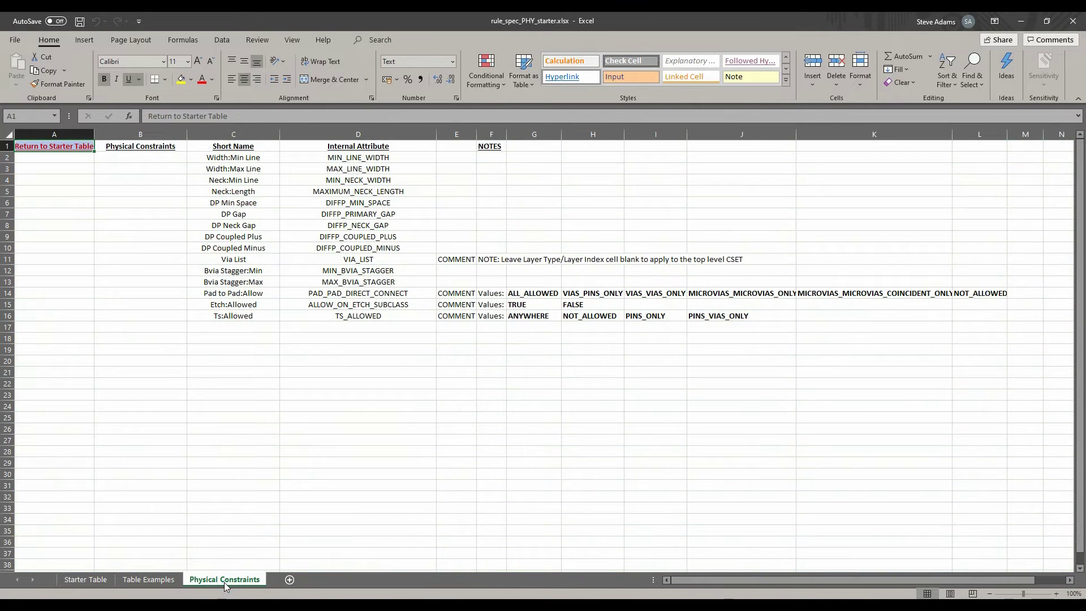
left_click(1073, 20)
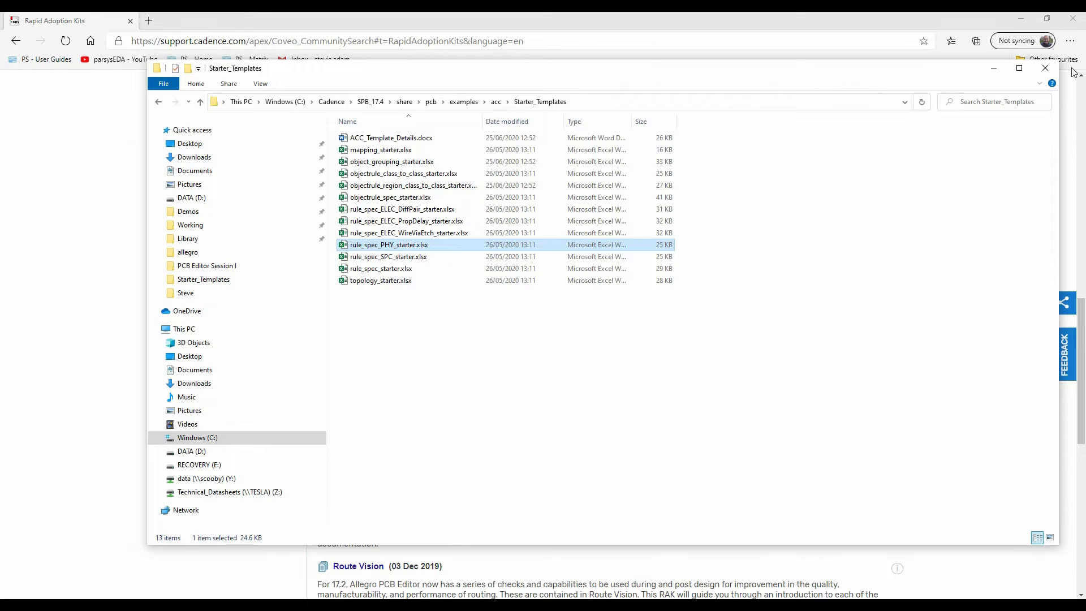
Browse to D:\Working\High-Speed\acc_library in a fresh Explorer window, then bring the board forward
left_click(1045, 68)
left_click(1073, 27)
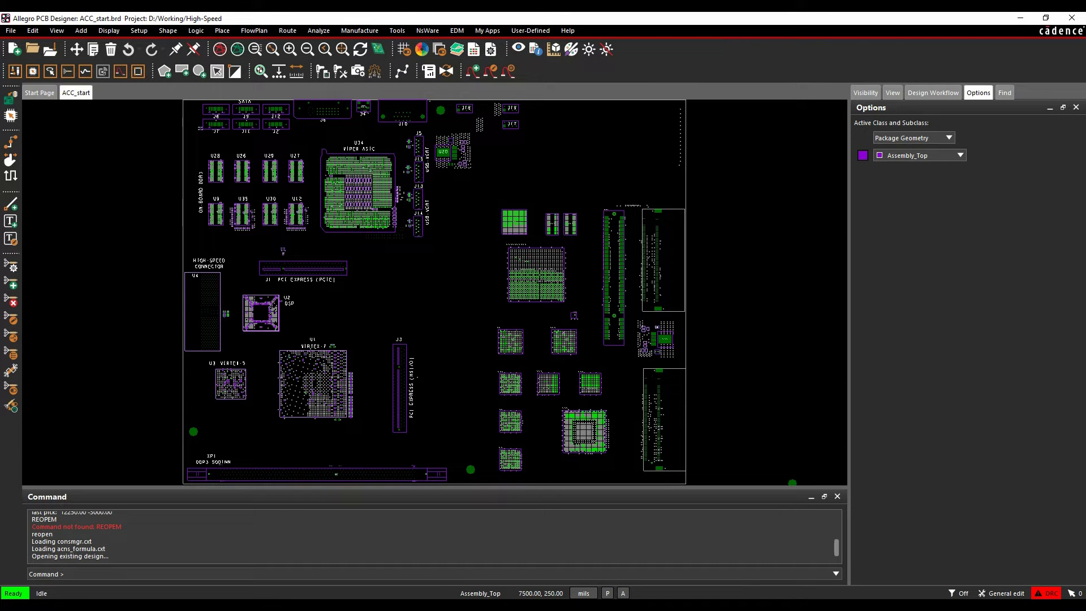
key("super+e")
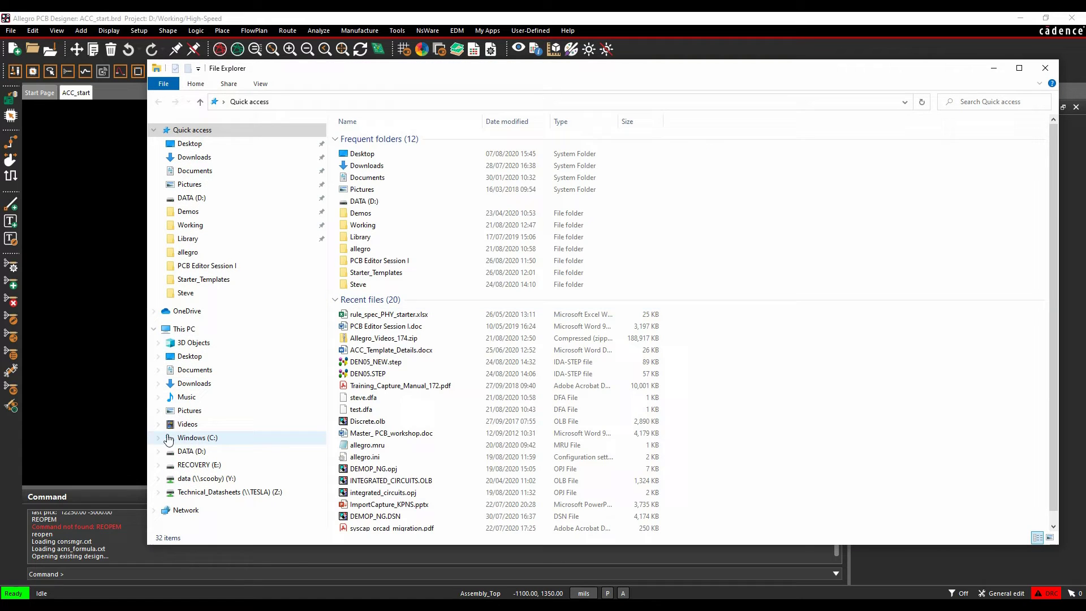
double_click(363, 224)
double_click(368, 186)
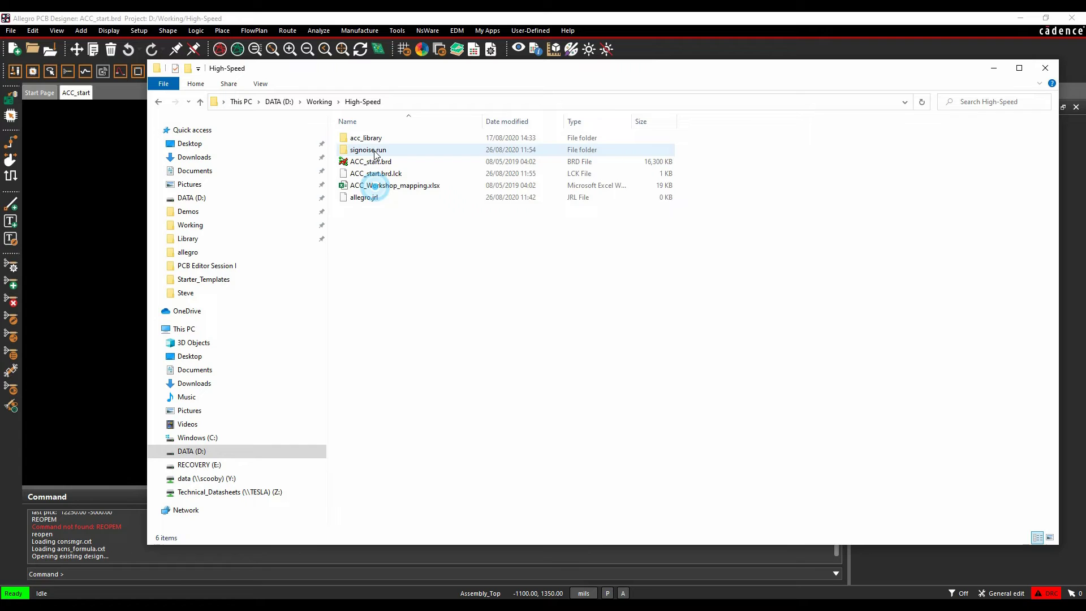
left_click(368, 139)
double_click(369, 142)
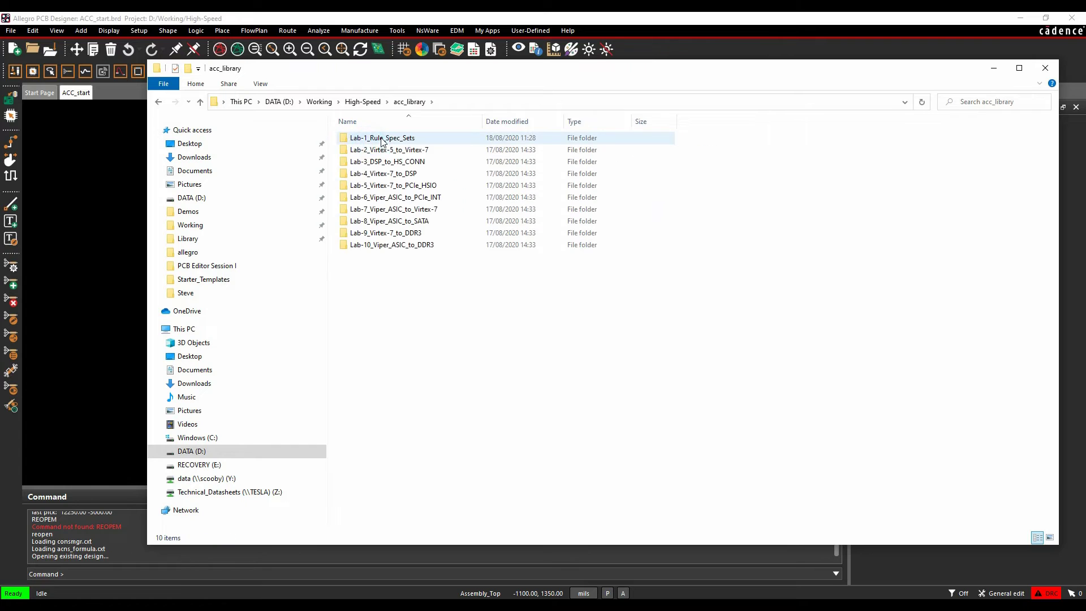
left_click(324, 20)
Show the accpath search-directory list under User Preferences Paths > Config
left_click(139, 30)
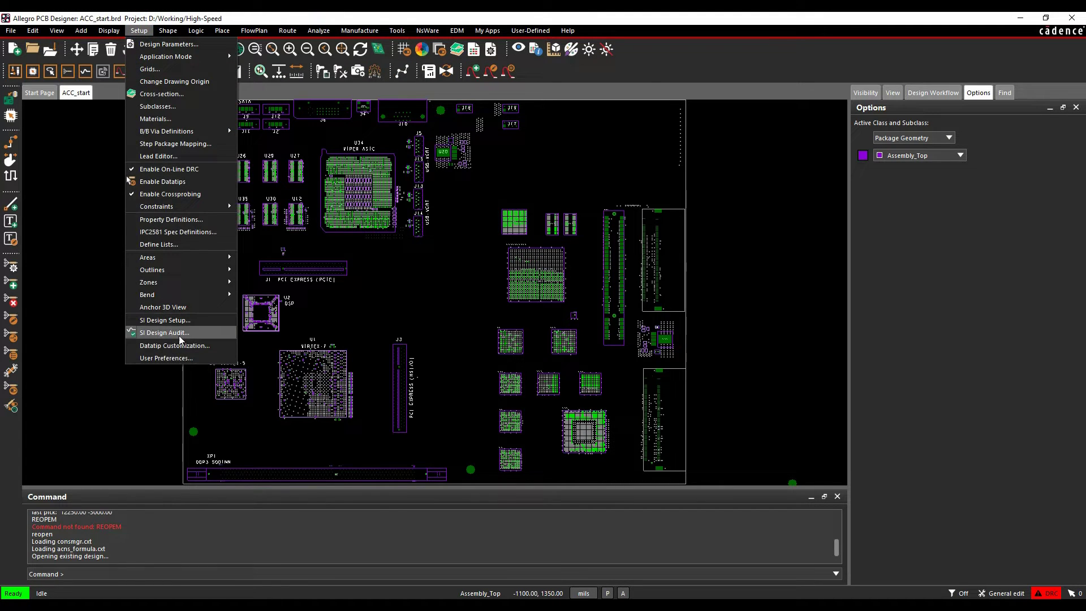
left_click(172, 354)
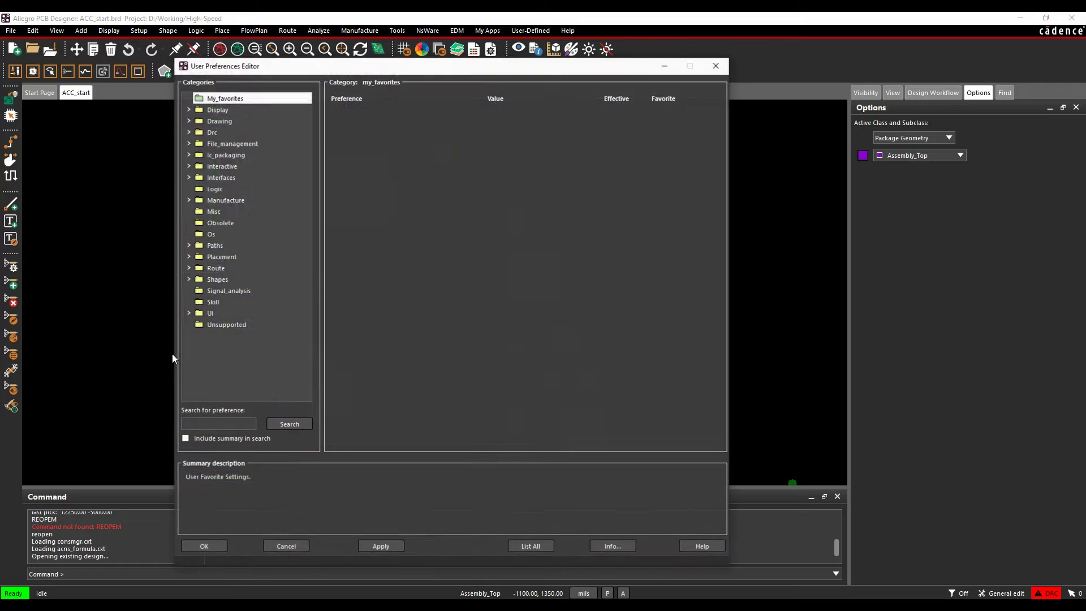
left_click(188, 246)
left_click(228, 258)
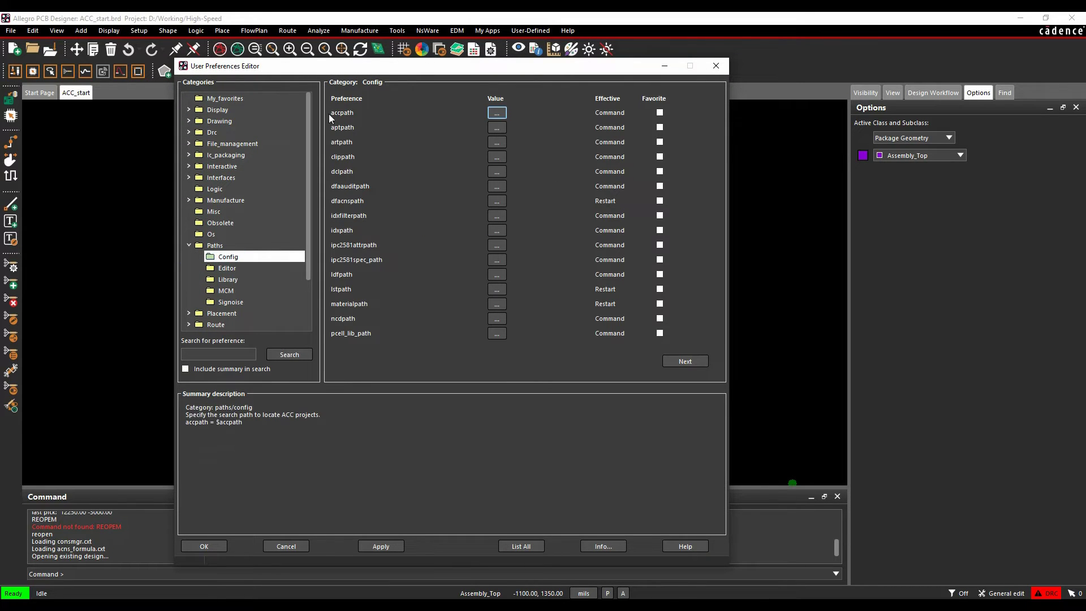
left_click(496, 114)
left_click(383, 385)
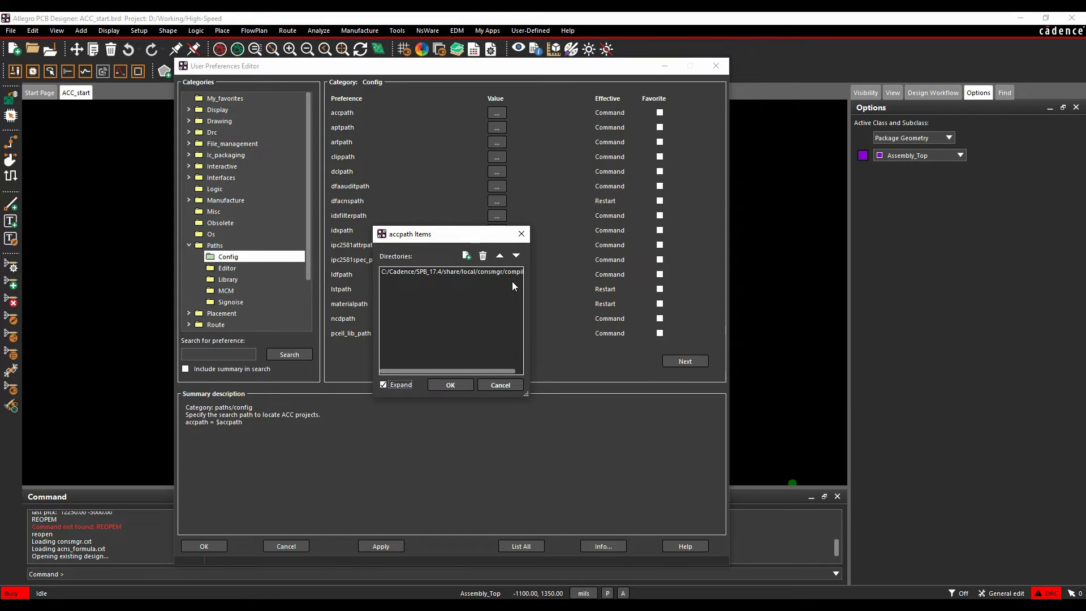
Add D:/Working/High-Speed/acc_library as the first accpath search directory
left_click(467, 257)
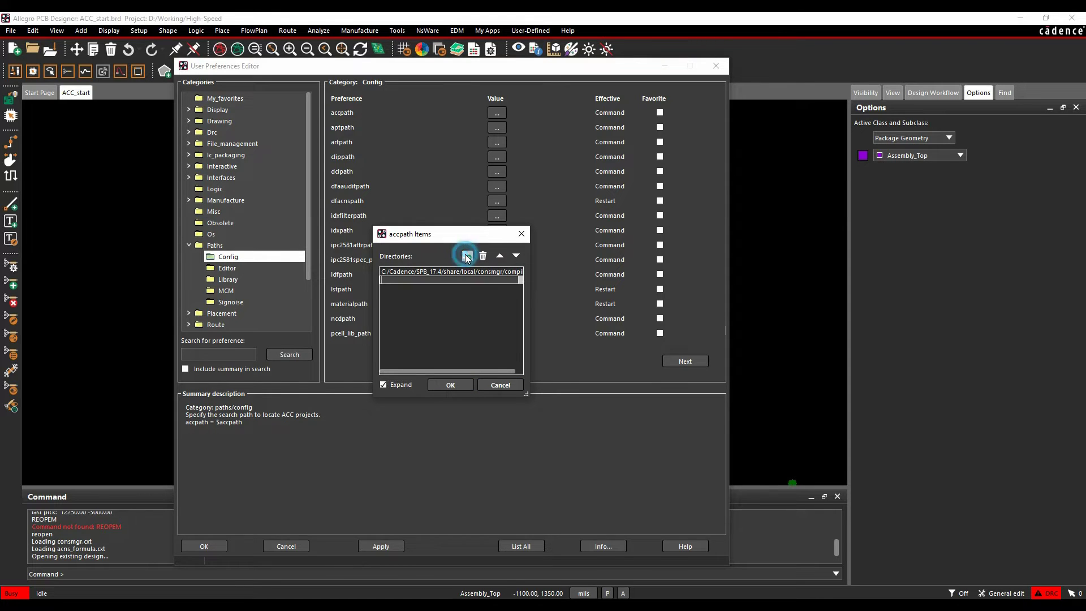
left_click(520, 278)
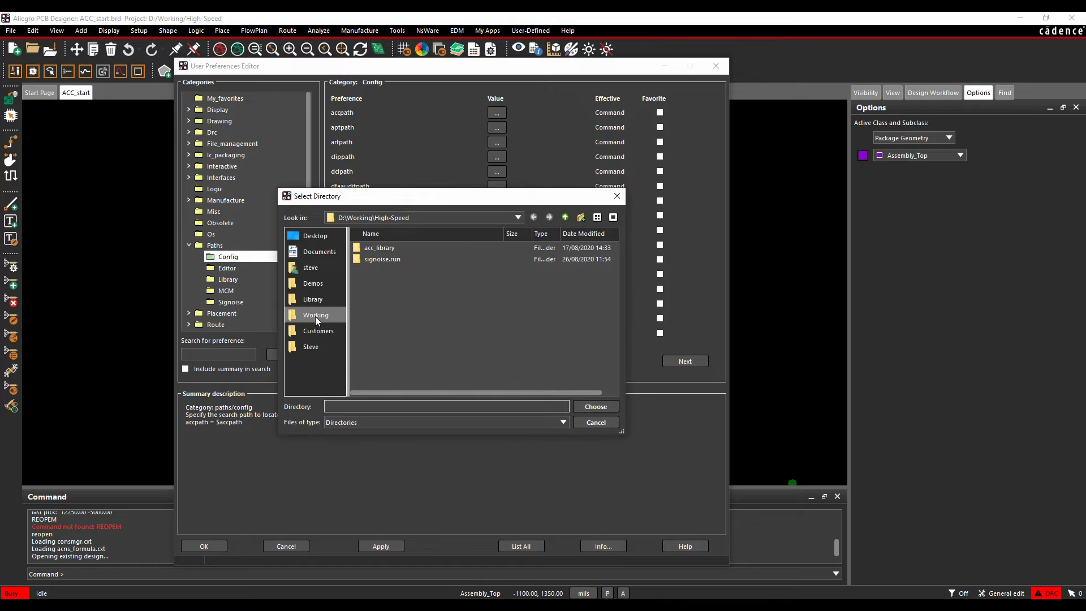
double_click(385, 250)
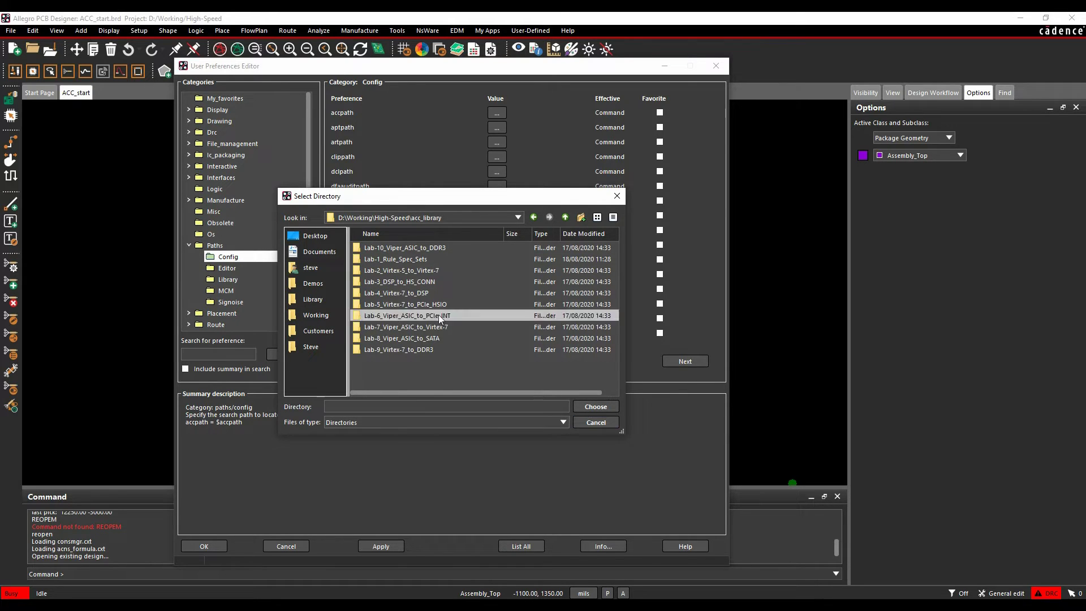
left_click(596, 407)
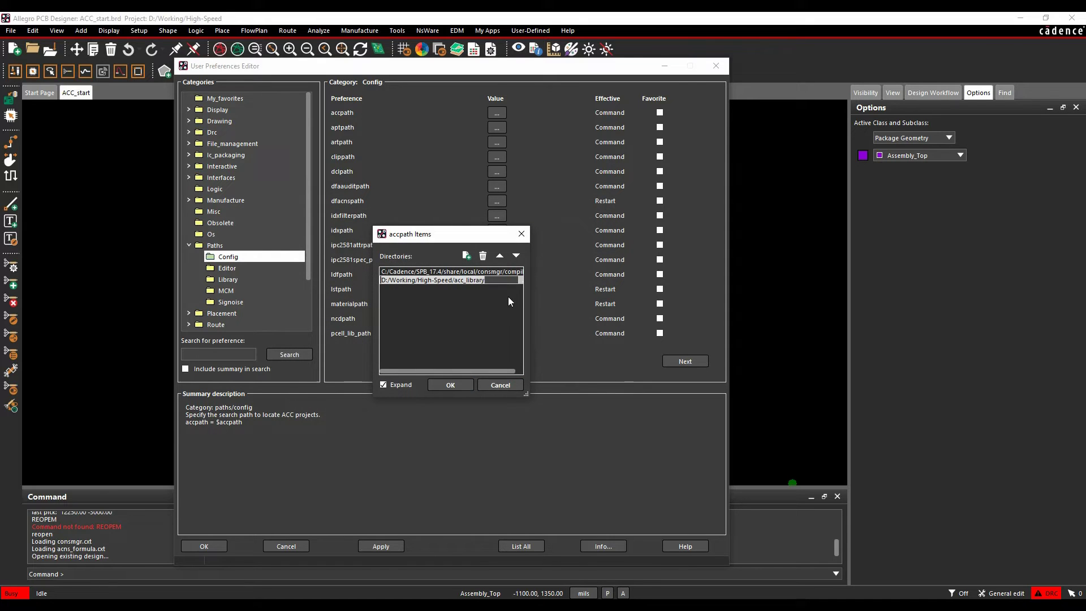
left_click(500, 256)
left_click(450, 385)
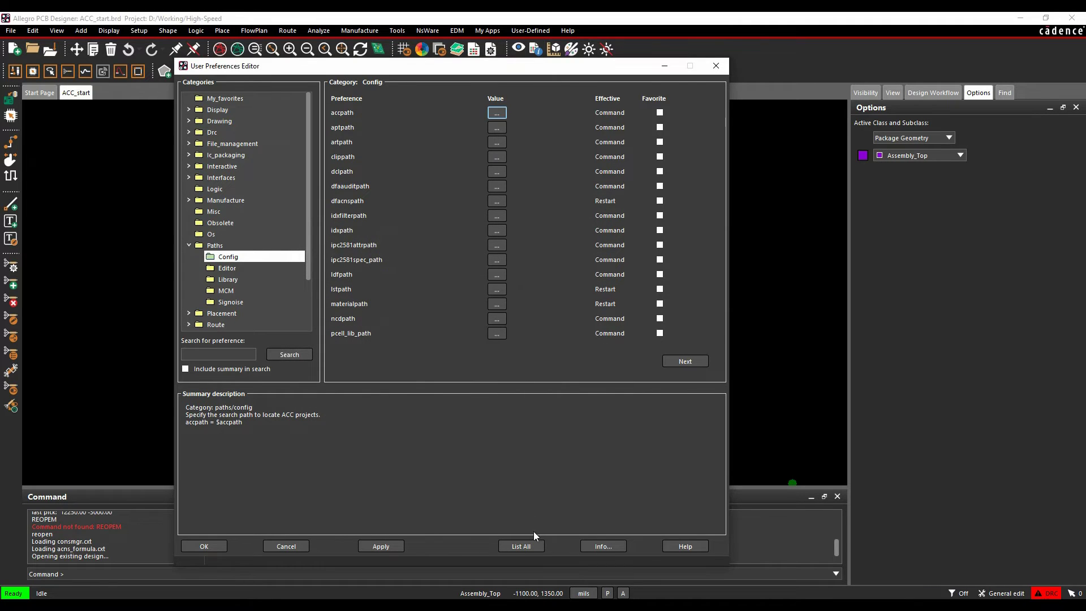
Apply and save the preferences, then launch Constraint Manager
left_click(390, 545)
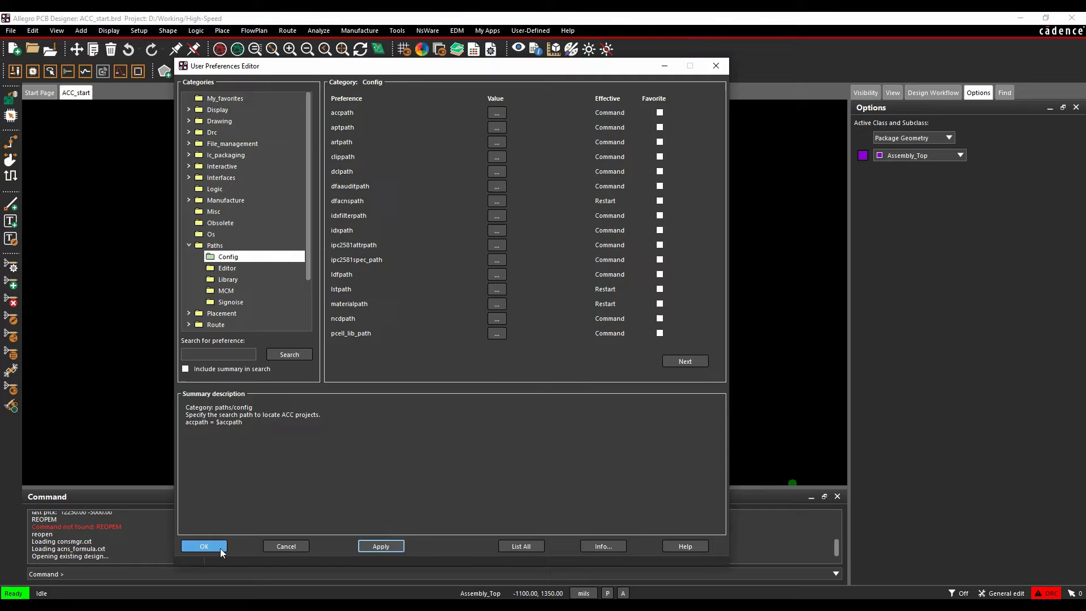
left_click(218, 546)
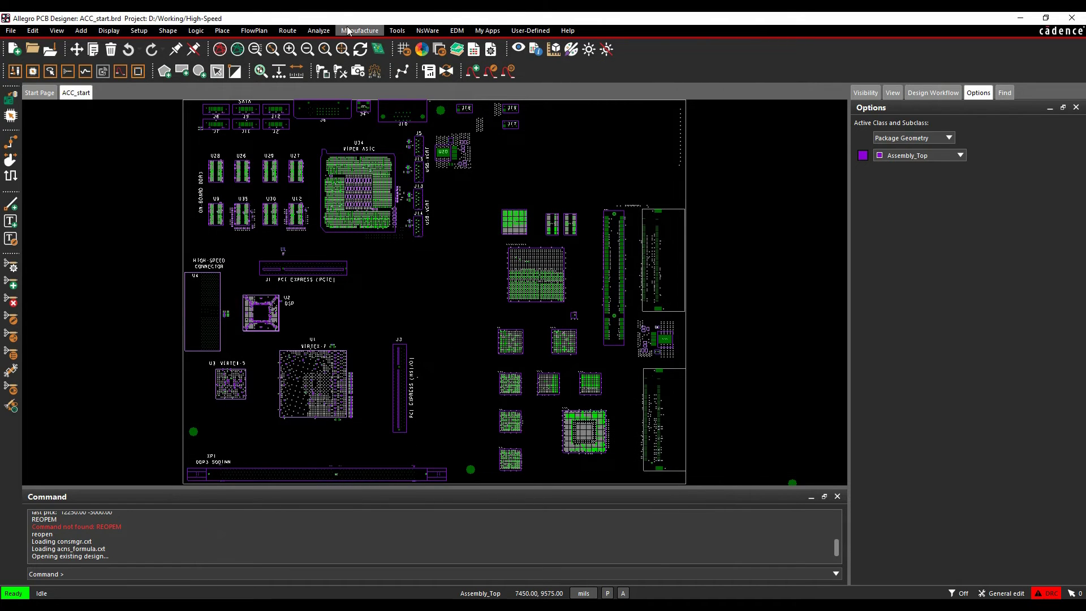
left_click(473, 51)
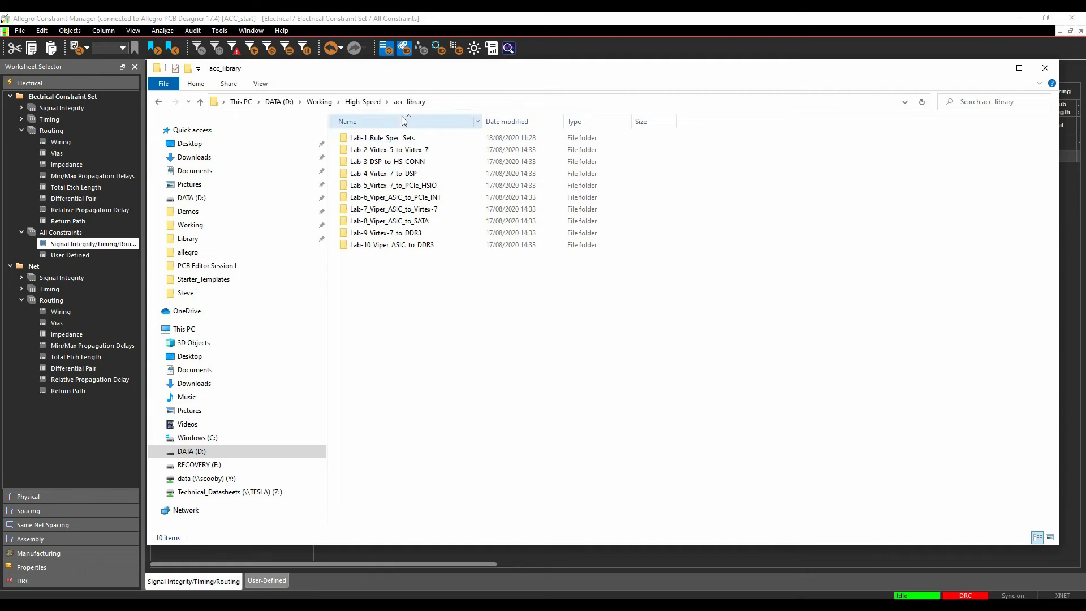
Open Lab-1_Rule_Spec_Sets\Diff_Pair_Rule_Sets.xlsx and review the 100_OHM_DP, 85_OHM_DP and DP_PHASE rules
double_click(377, 139)
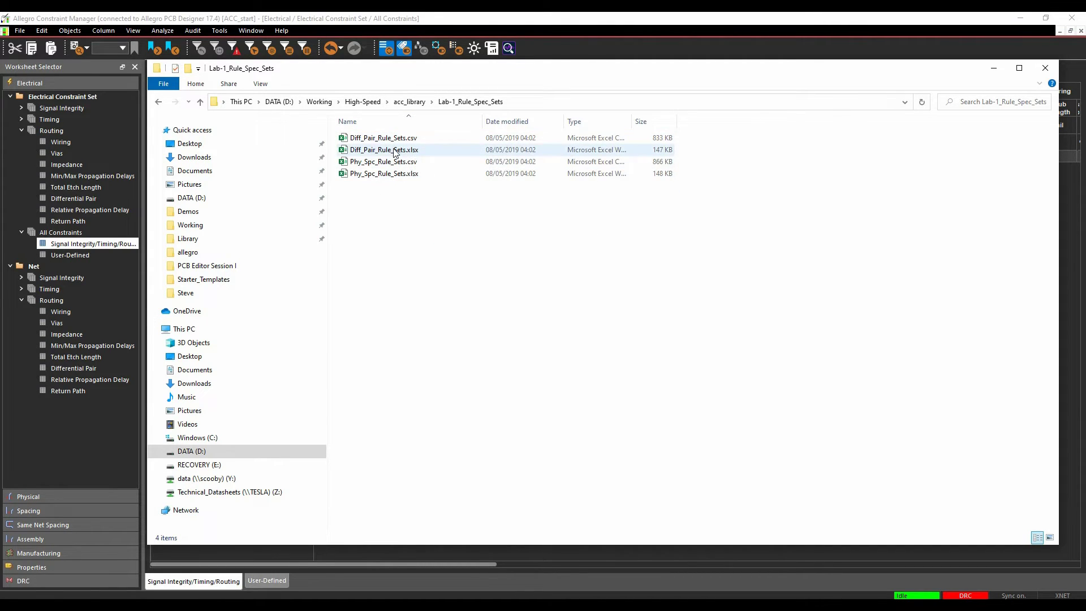
double_click(394, 151)
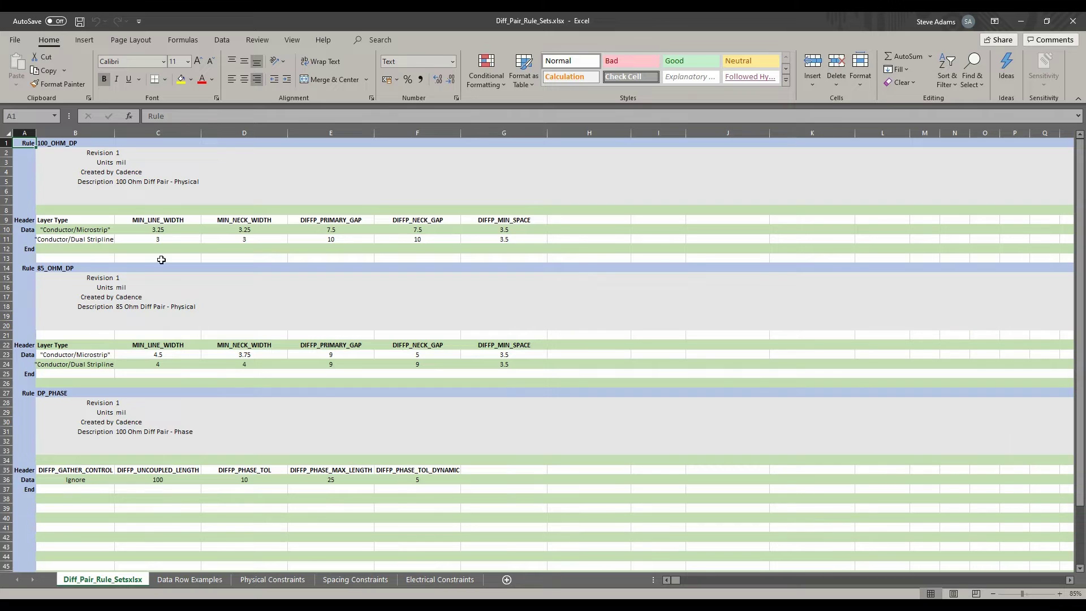
scroll(202, 204, "down", 3)
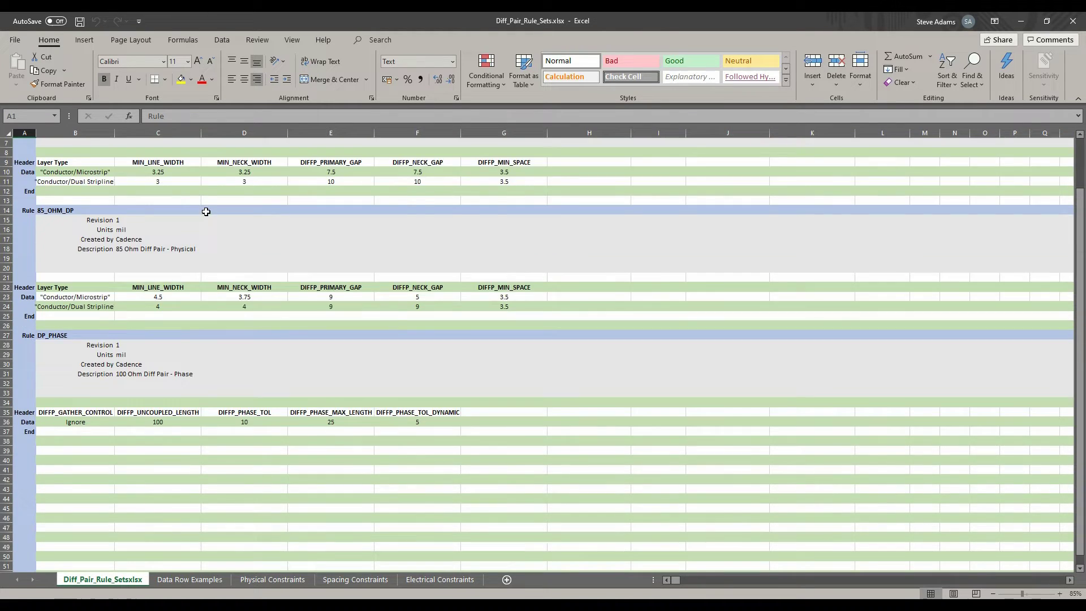
scroll(206, 211, "up", 3)
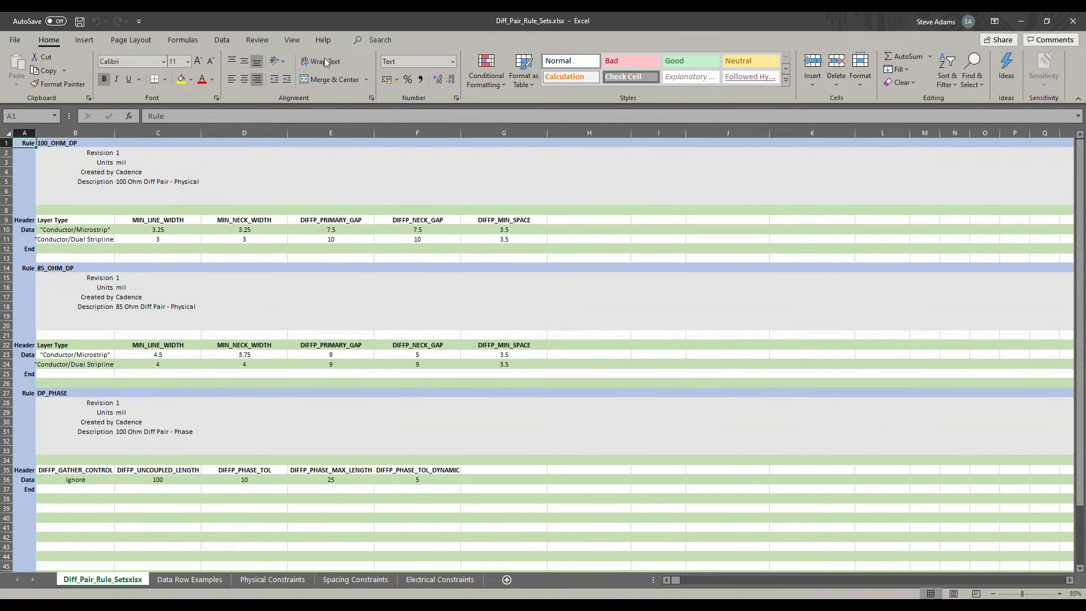
Swap to Phy_Spc_Rule_Sets.xlsx and scroll through its PHY, PHY_LAYER and SPC rules
left_click(1071, 21)
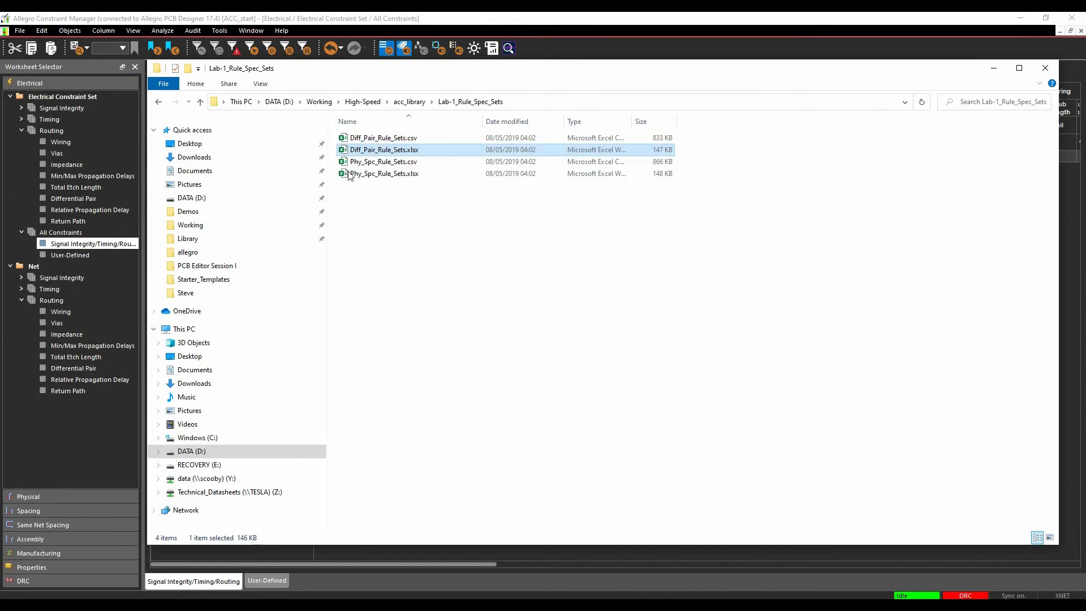
left_click(395, 176)
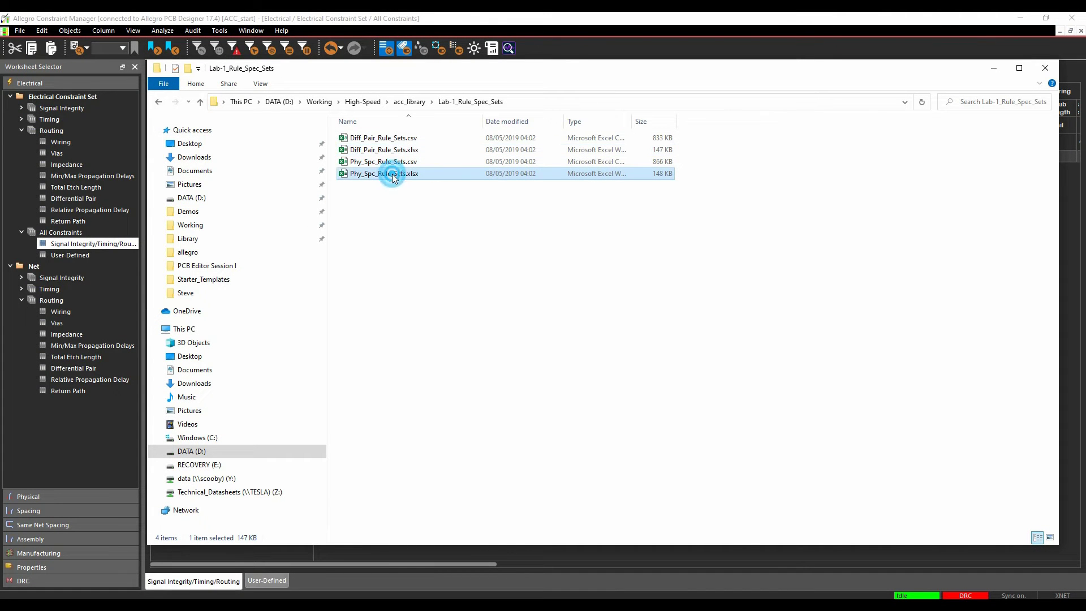
double_click(394, 175)
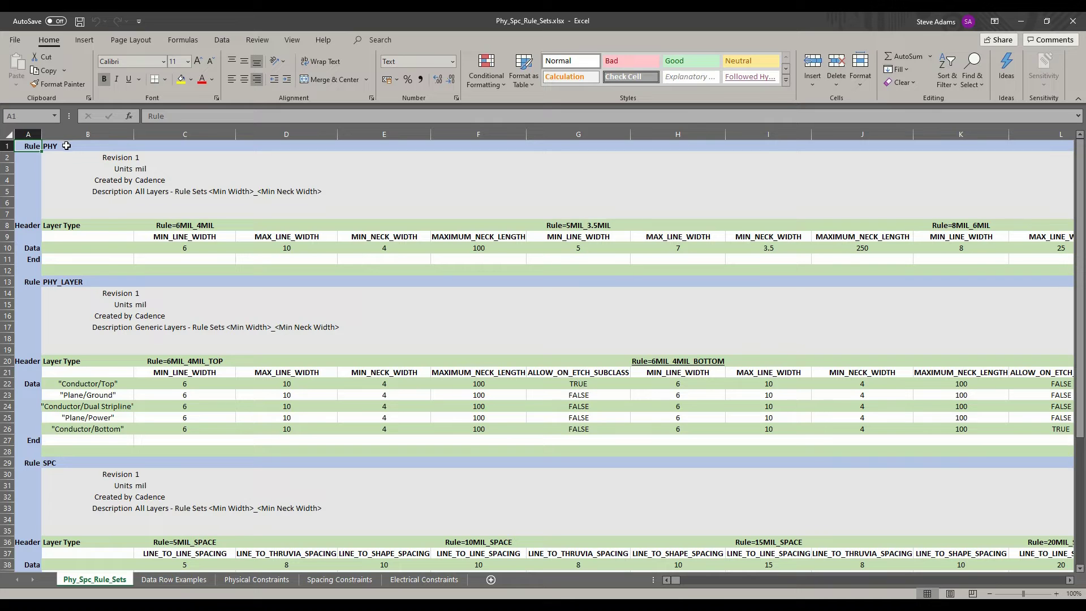
scroll(86, 282, "down", 6)
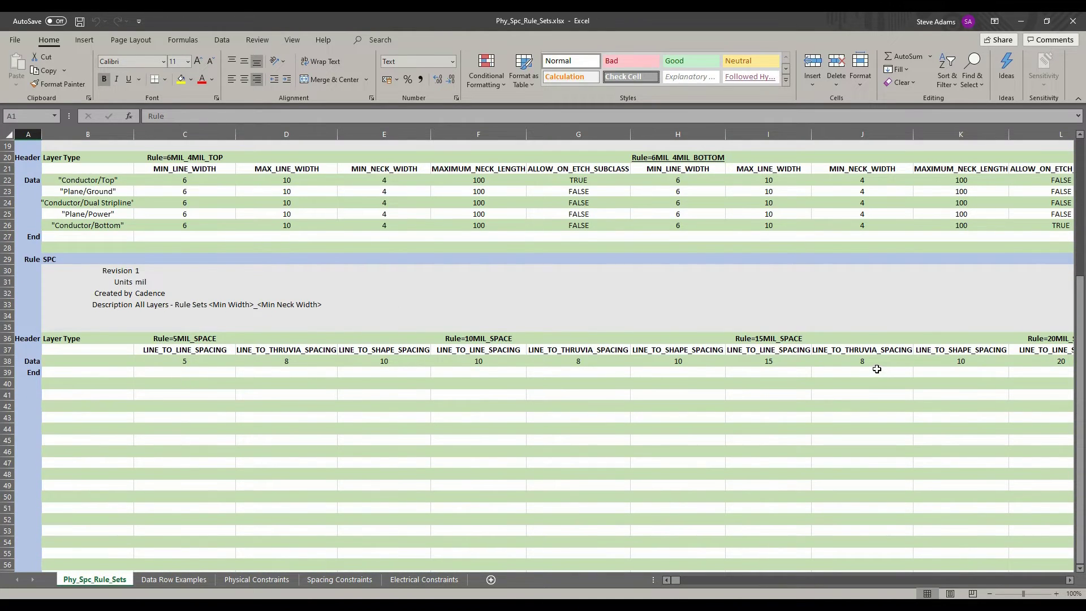
scroll(877, 369, "up", 2)
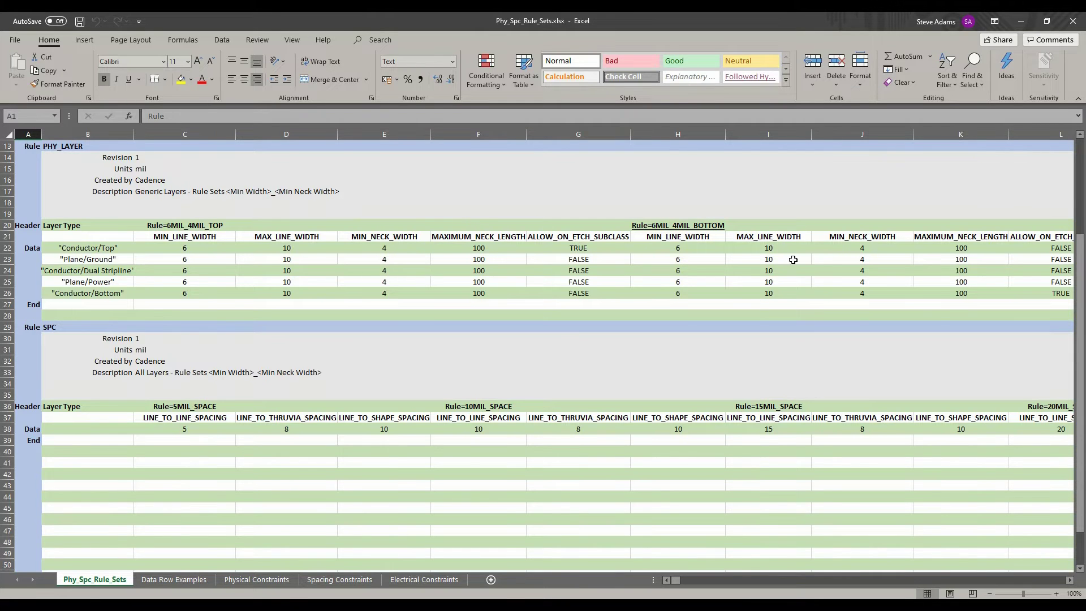
scroll(956, 305, "up", 4)
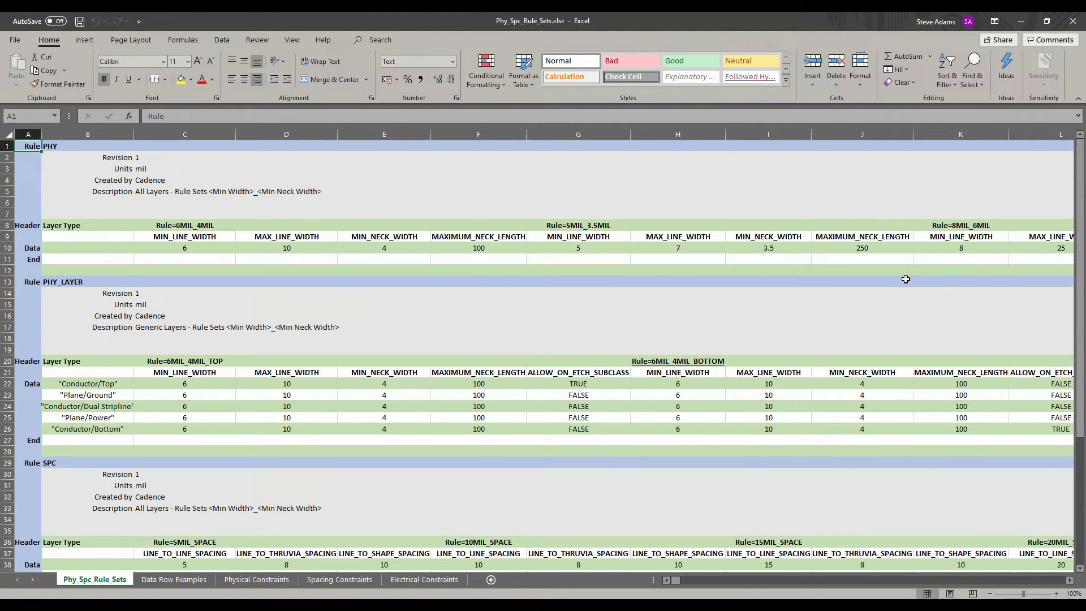
In Constraint Manager, view Physical All Layers sets DEFAULT and 100_OHM_DIFF_FSP_BGA
left_click(1073, 21)
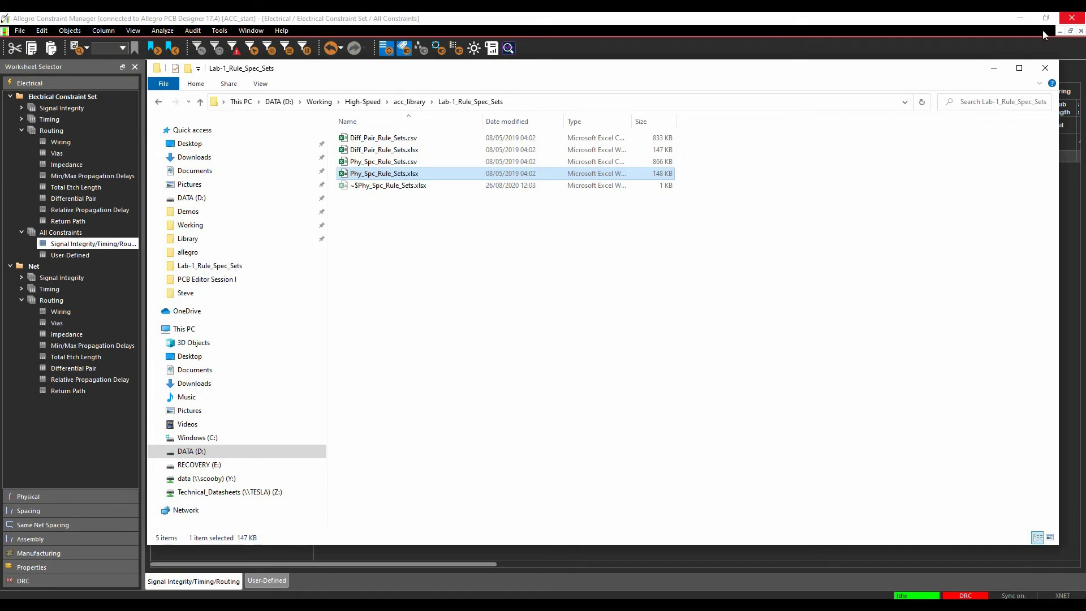
left_click(519, 17)
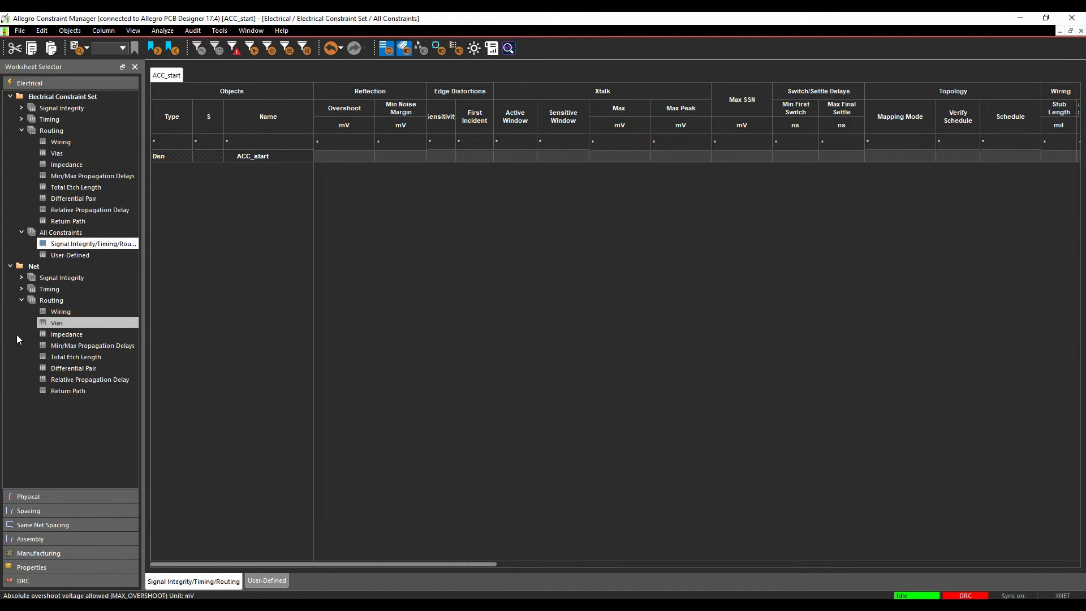
left_click(51, 496)
left_click(54, 121)
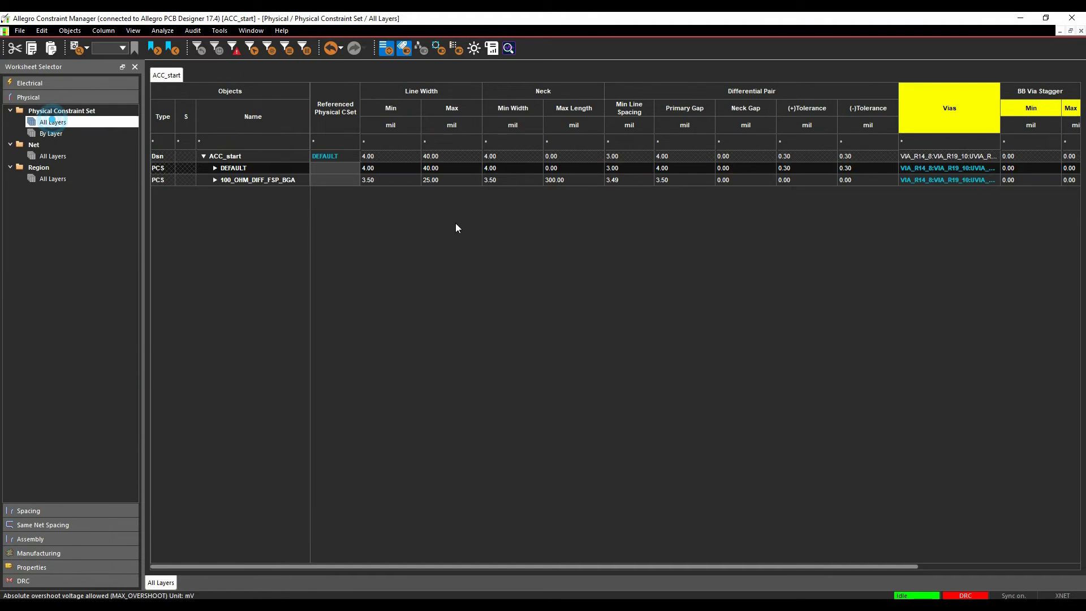
left_click(237, 167)
left_click(236, 180)
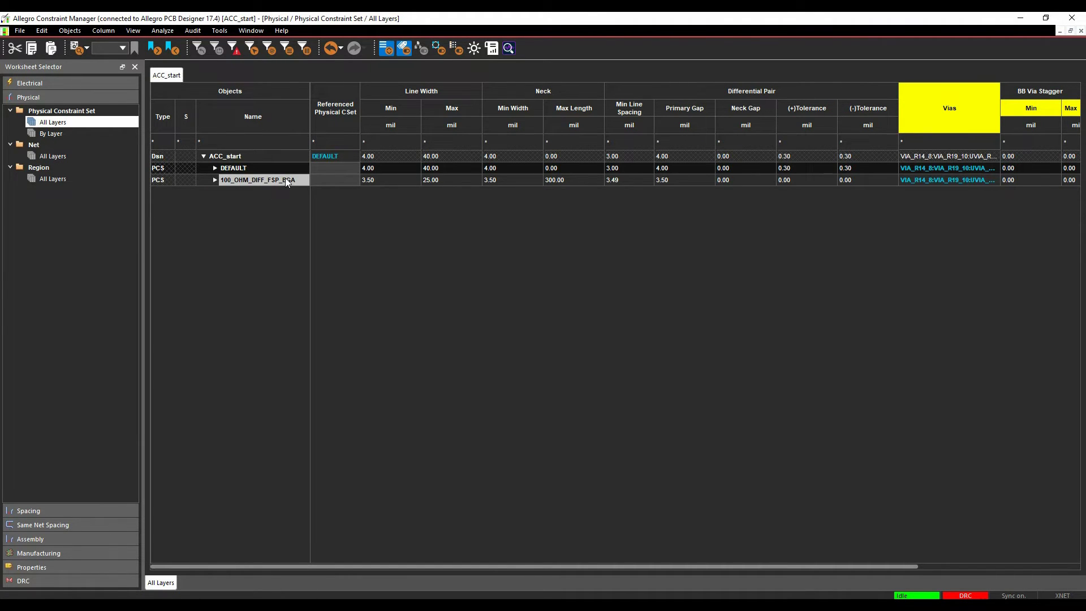
View Spacing All Layers, then Electrical Routing Vias, Impedance and Switch/Settle Delays worksheets
left_click(42, 509)
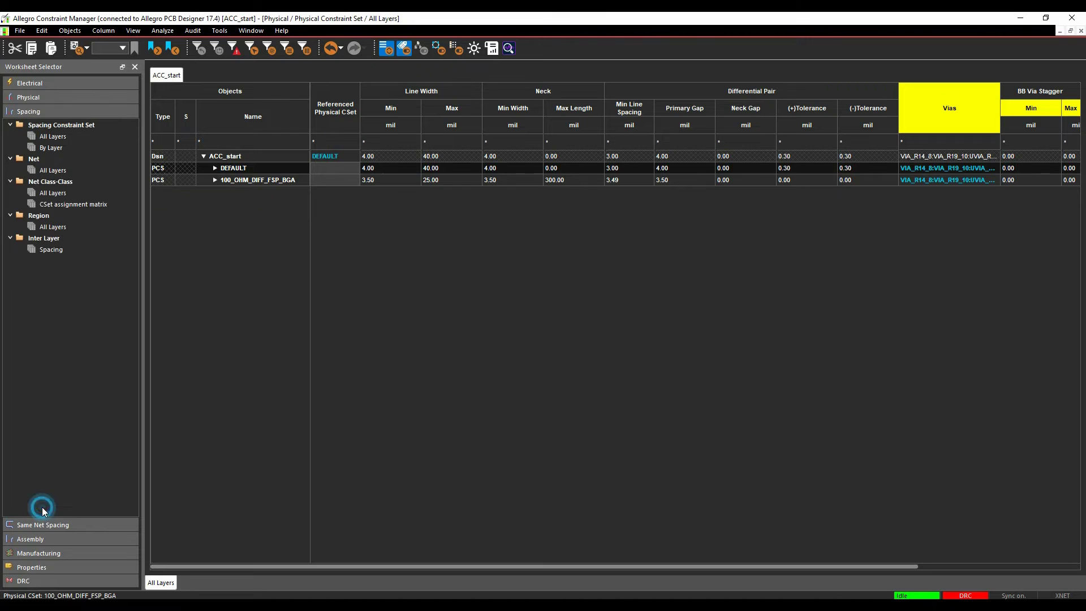
left_click(52, 136)
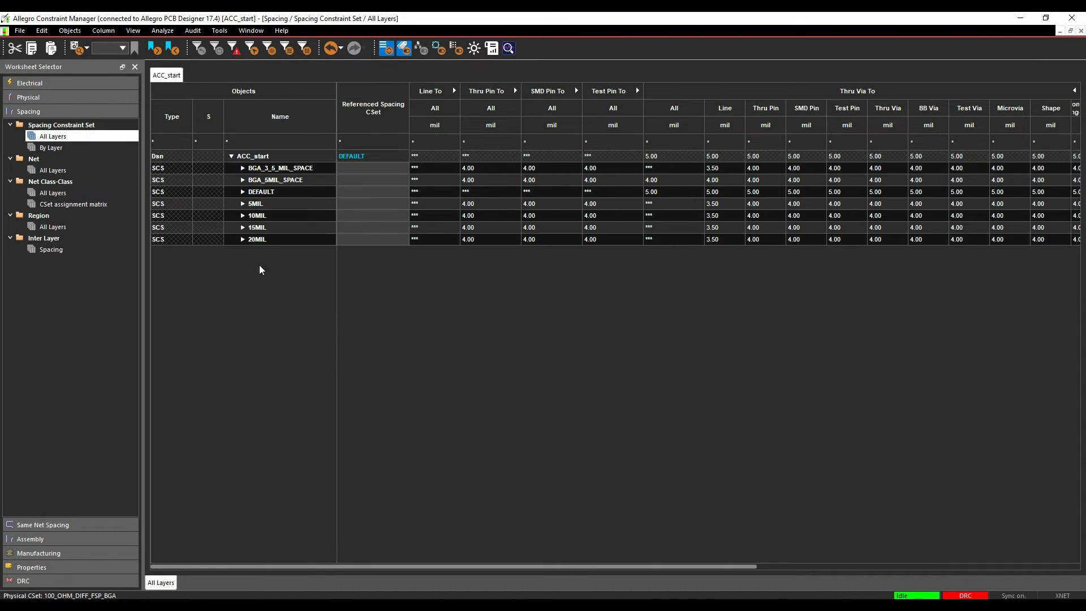
left_click(29, 83)
left_click(58, 143)
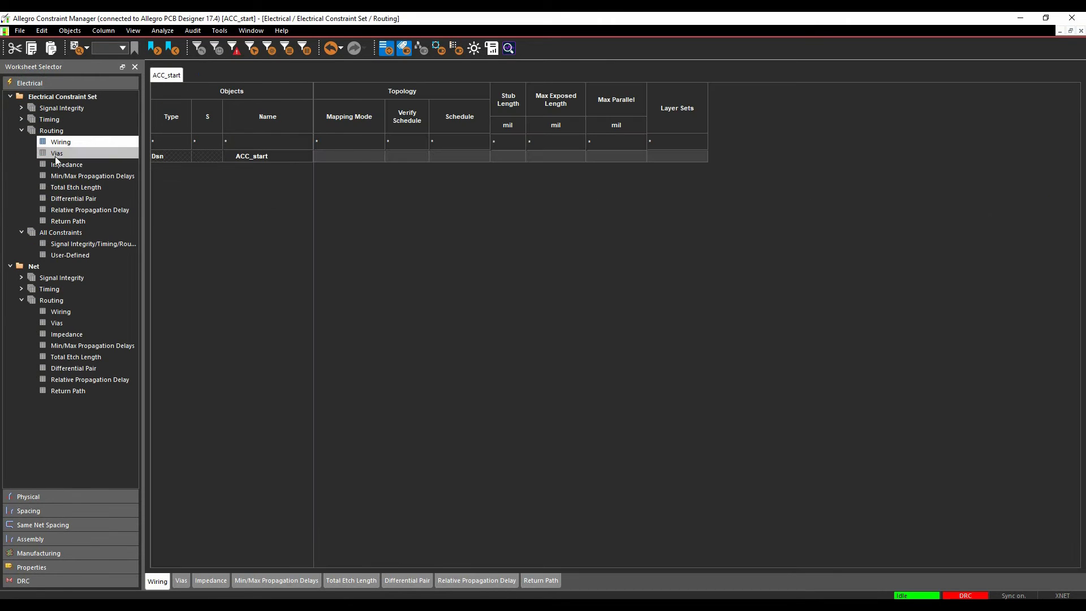
left_click(55, 157)
left_click(59, 165)
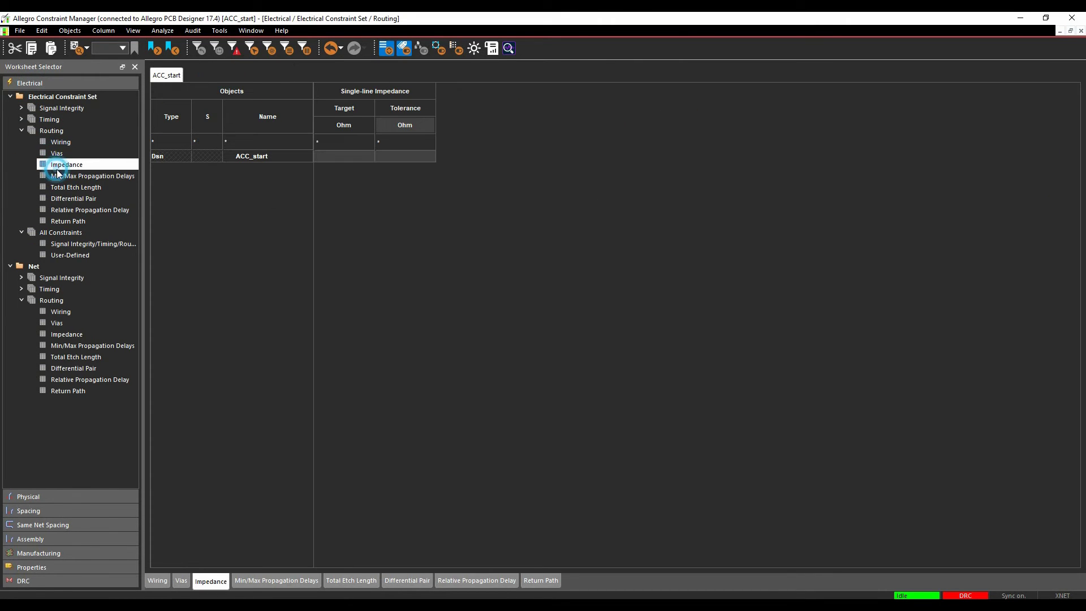
left_click(46, 120)
In Constraint Compiler, select Lab-1_Rule_Spec_Sets under acc_library and load its template files
left_click(220, 32)
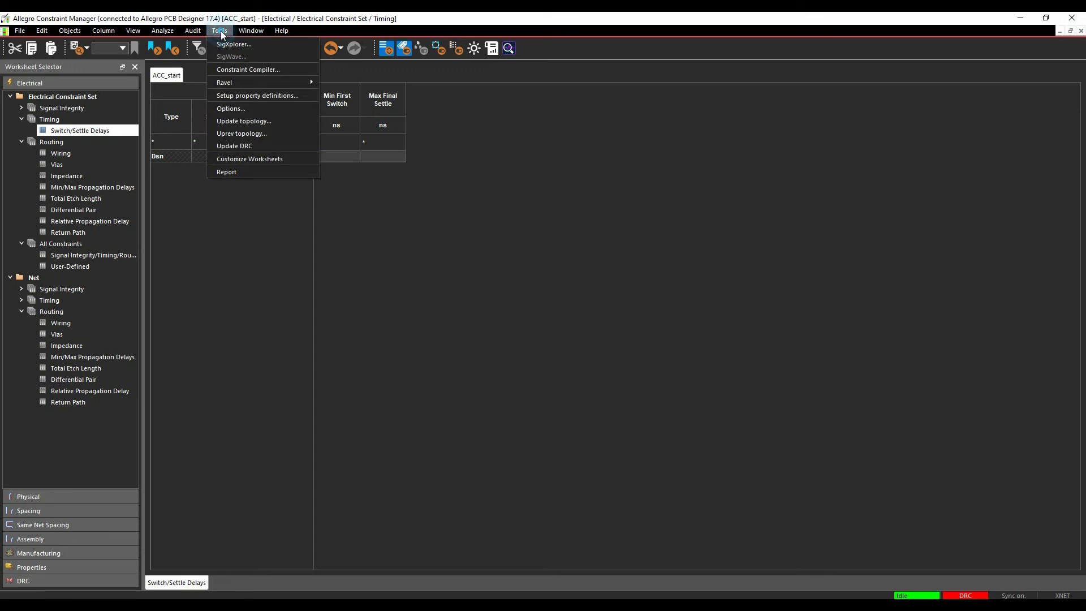
left_click(259, 70)
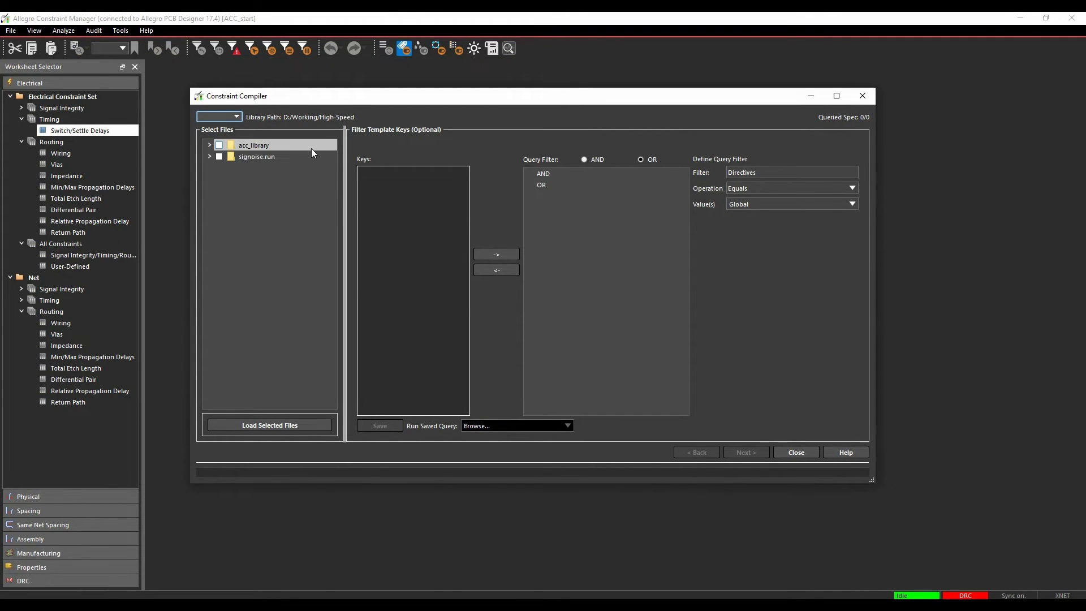
left_click(210, 146)
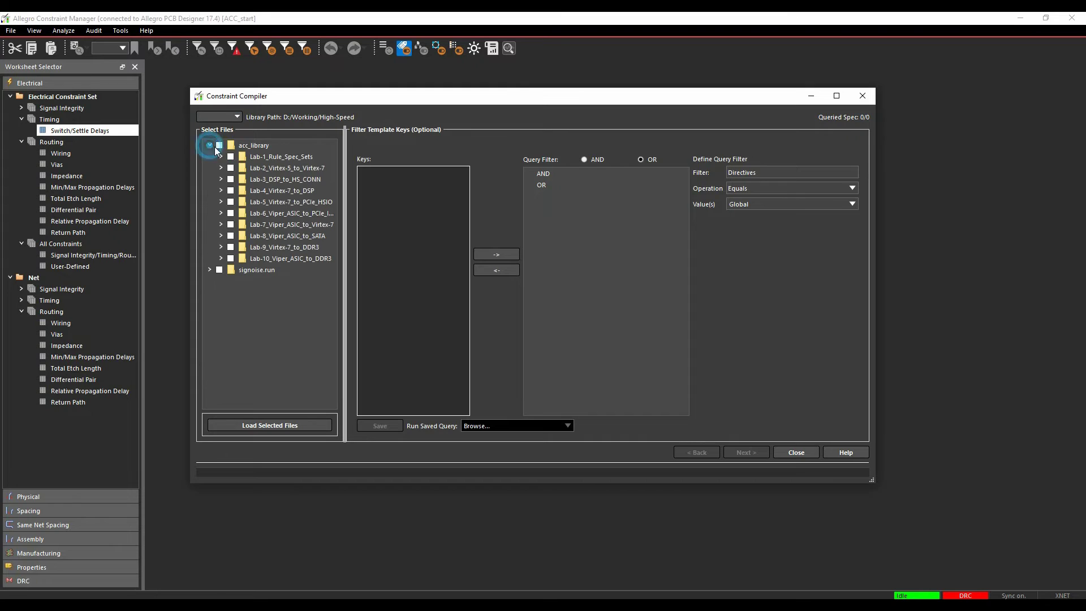
left_click(210, 146)
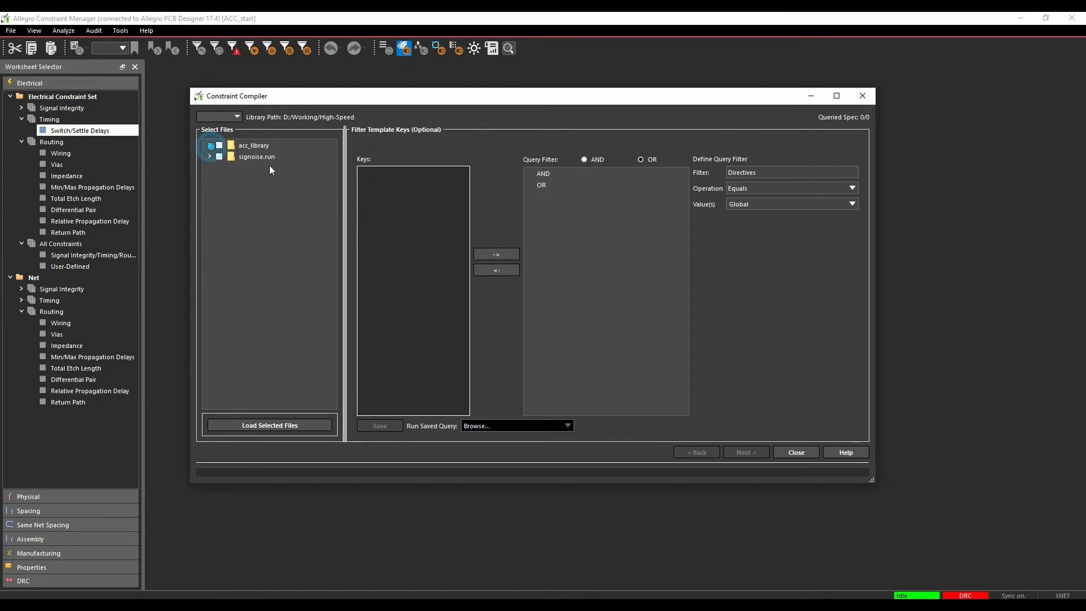
left_click(210, 146)
left_click(230, 157)
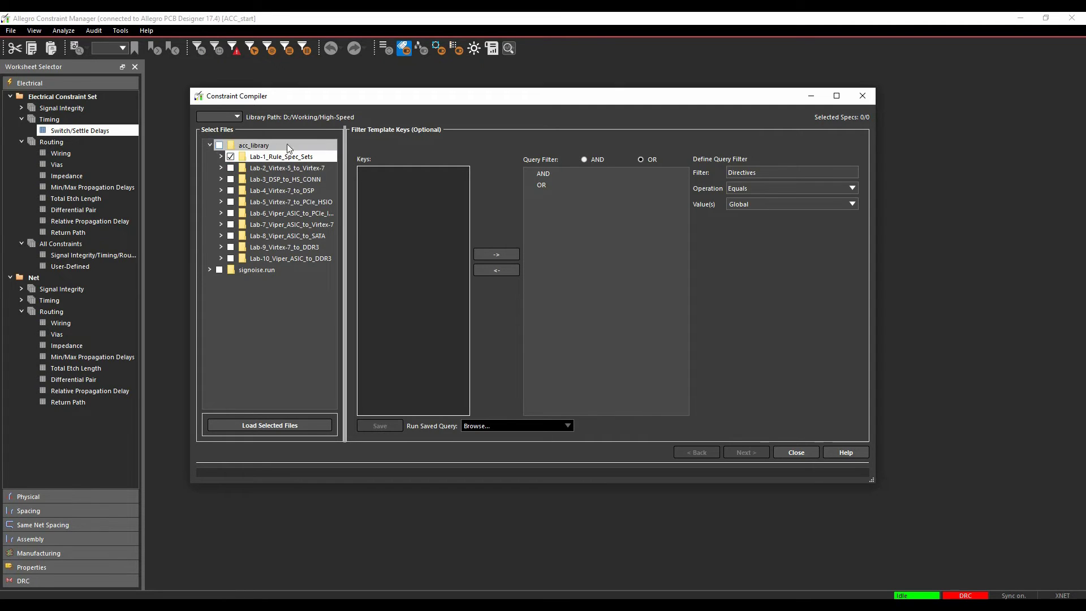
left_click(273, 426)
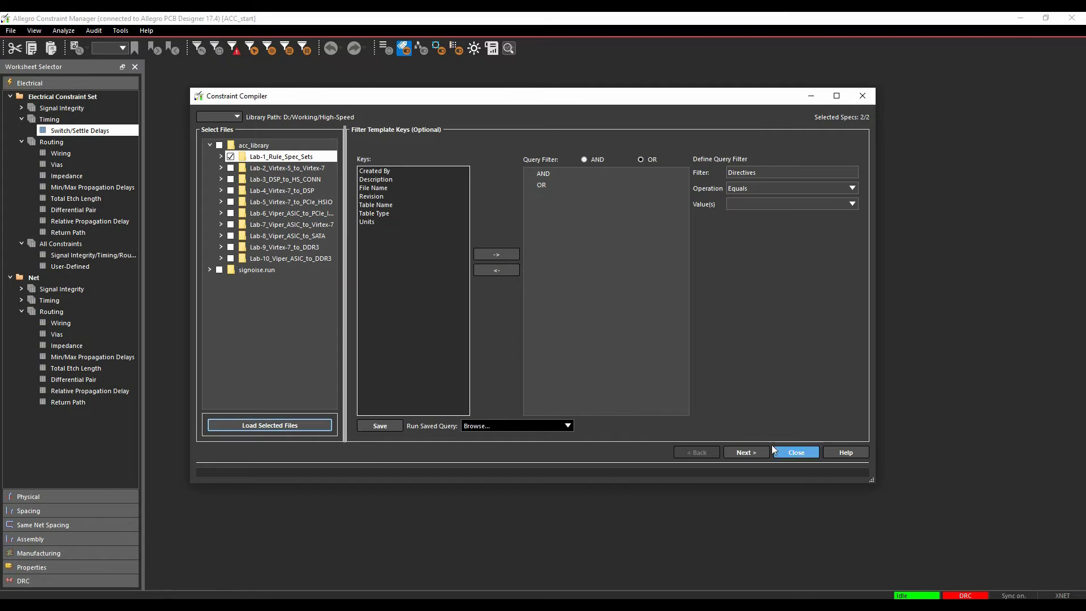
left_click(742, 452)
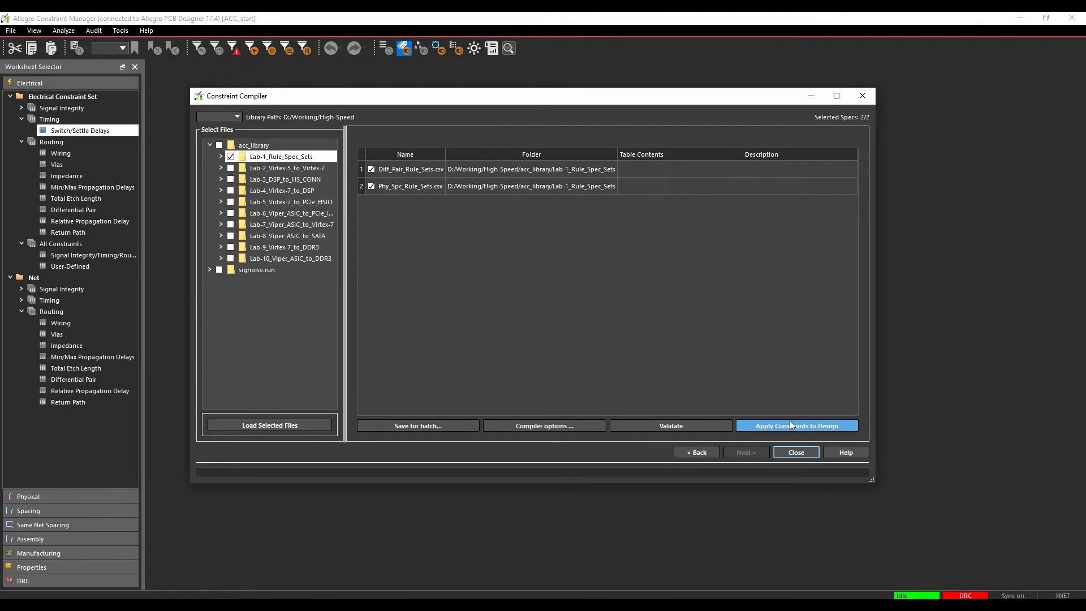
left_click(680, 429)
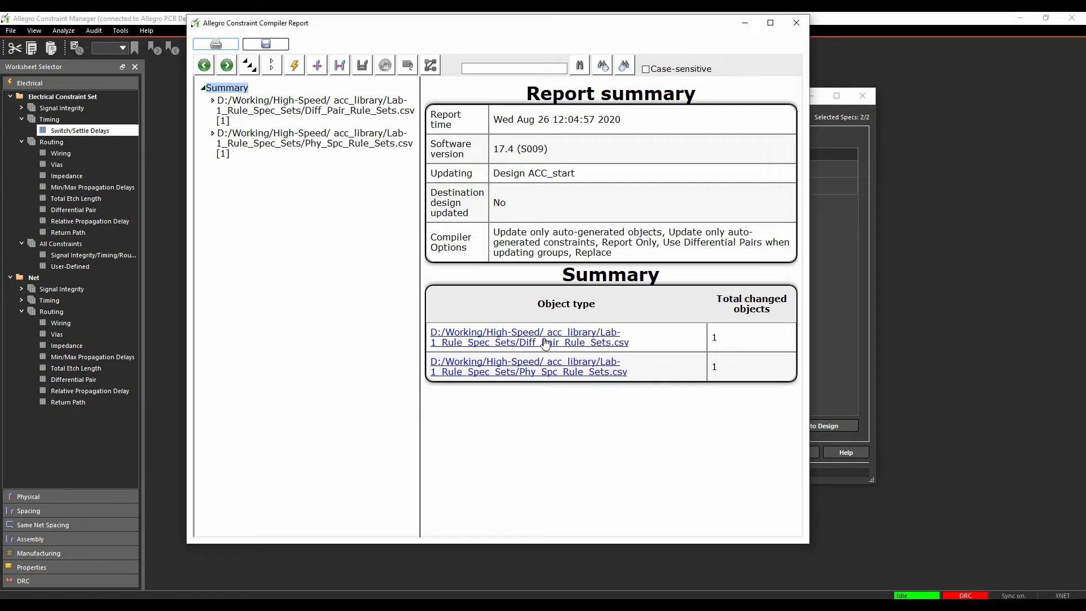
left_click(545, 342)
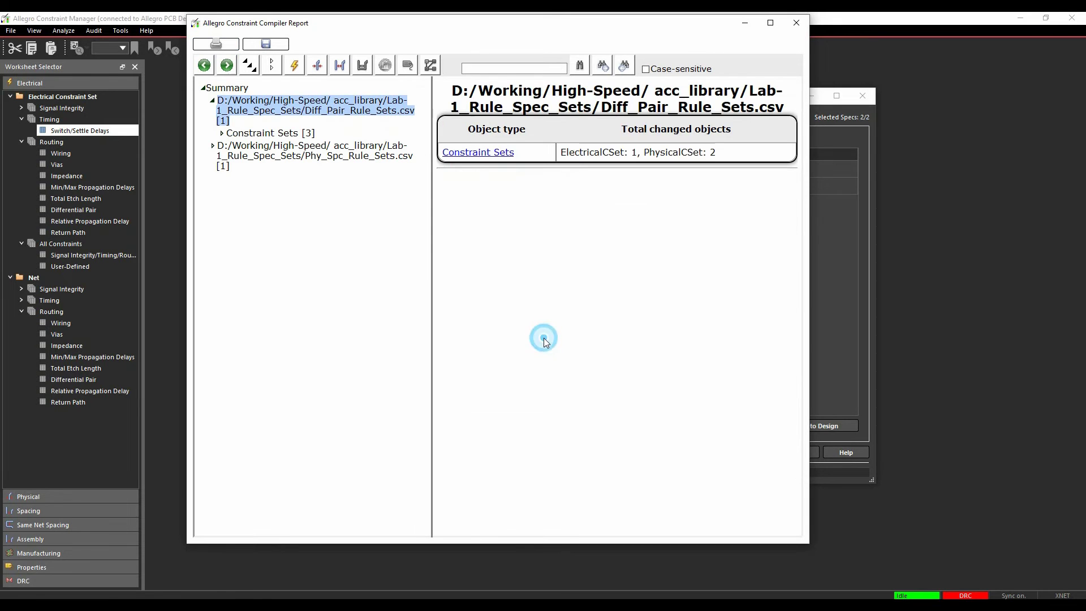
left_click(496, 152)
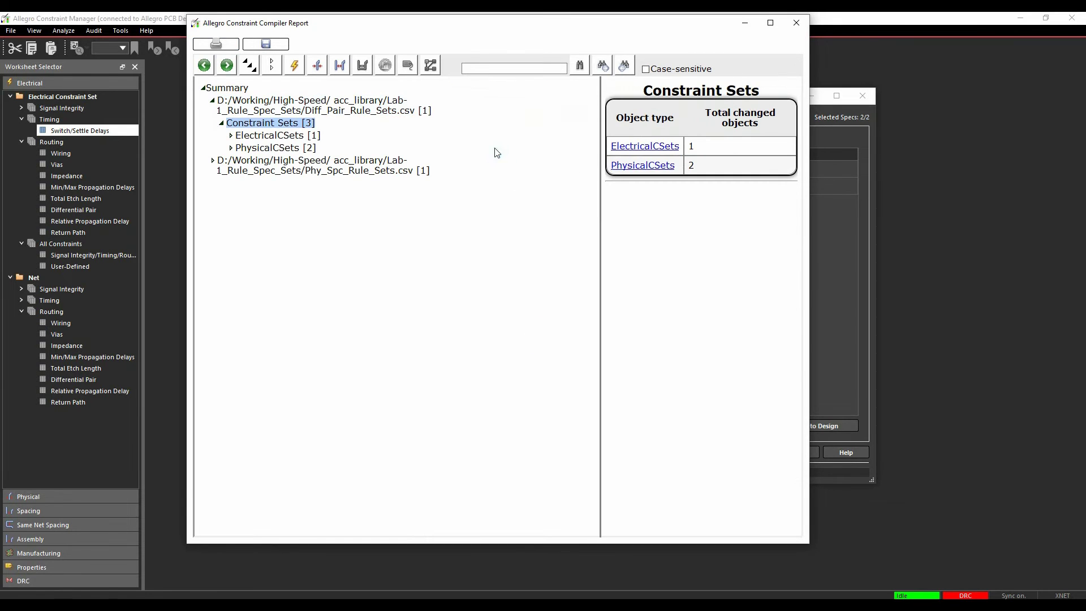
left_click(638, 148)
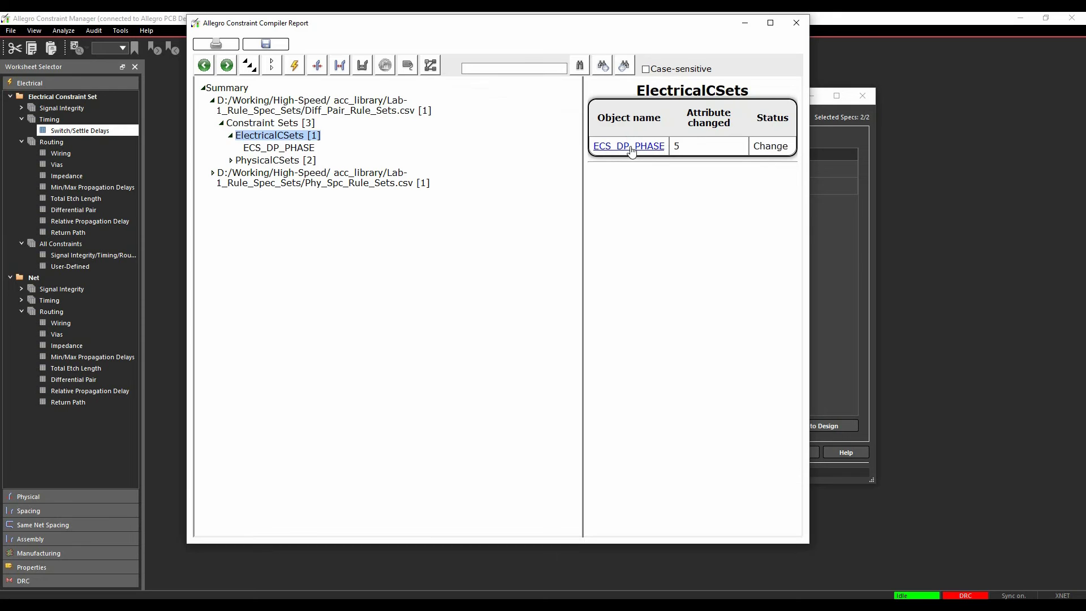
left_click(630, 148)
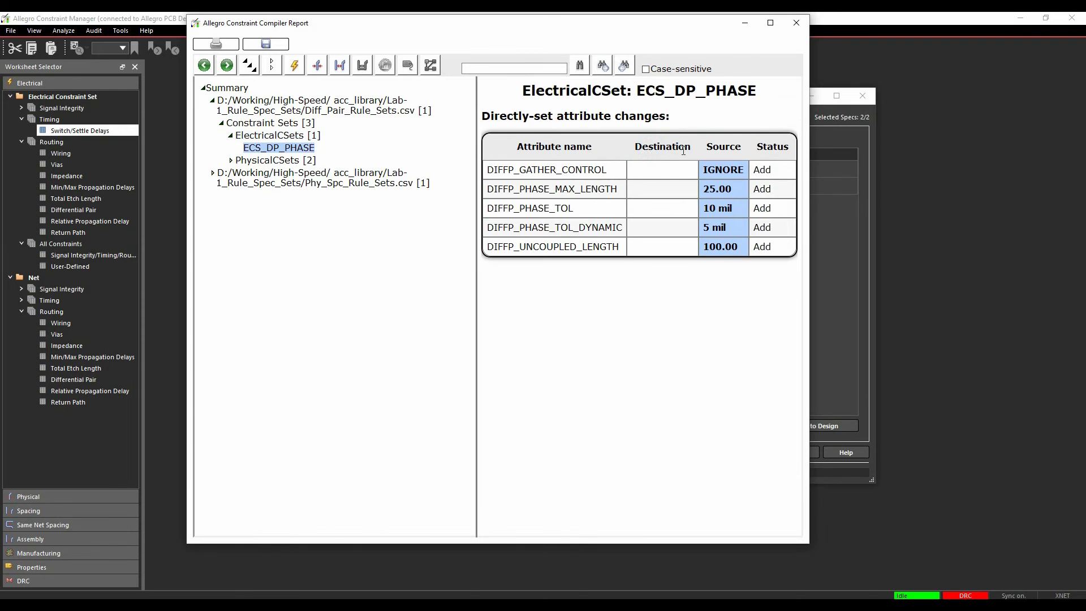
left_click(205, 66)
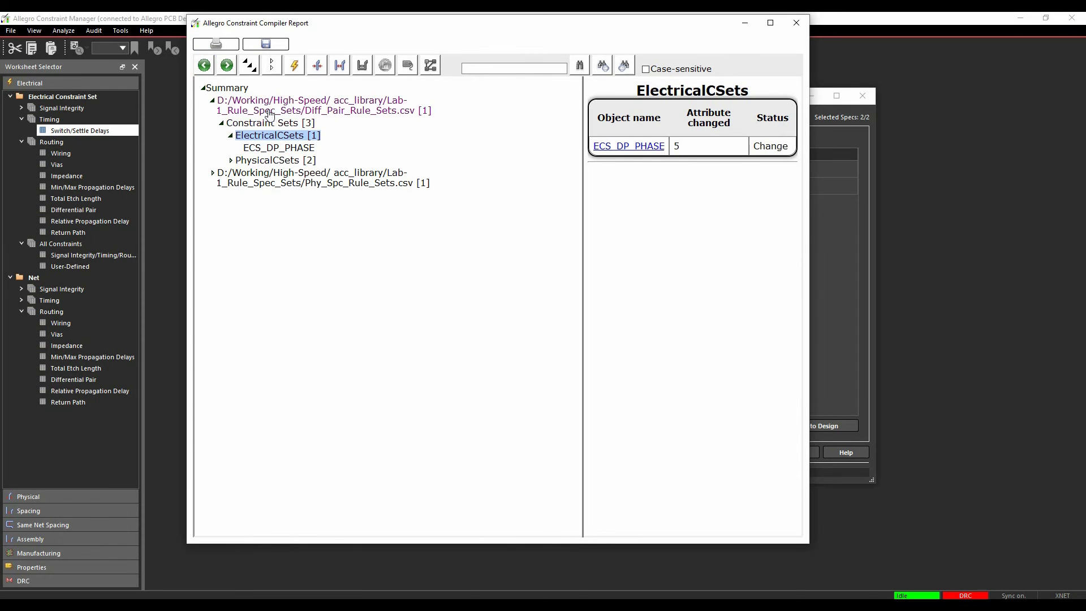
left_click(231, 160)
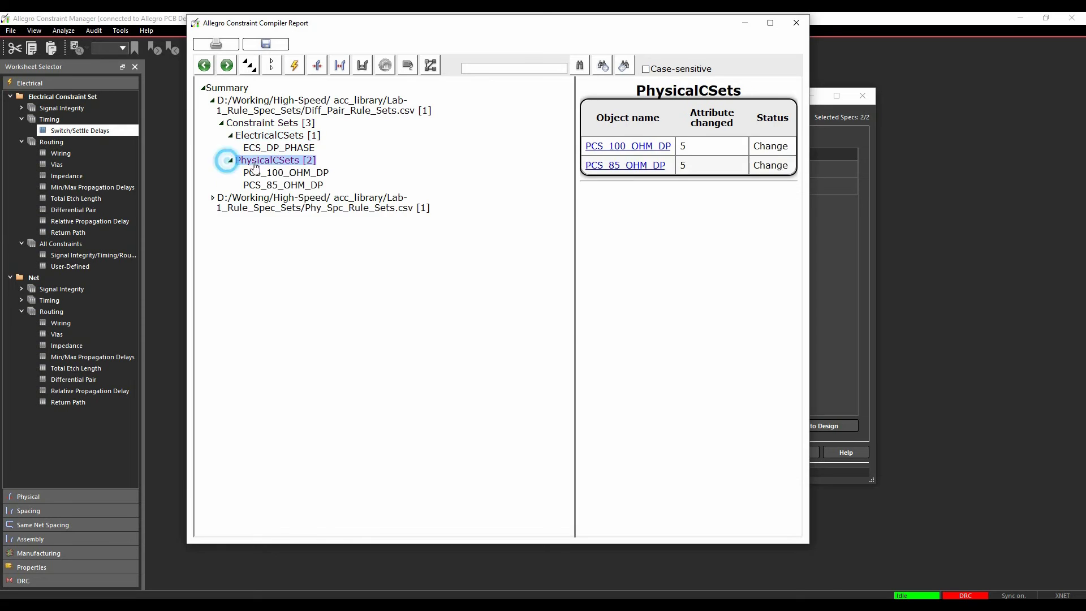
left_click(279, 173)
left_click(284, 192)
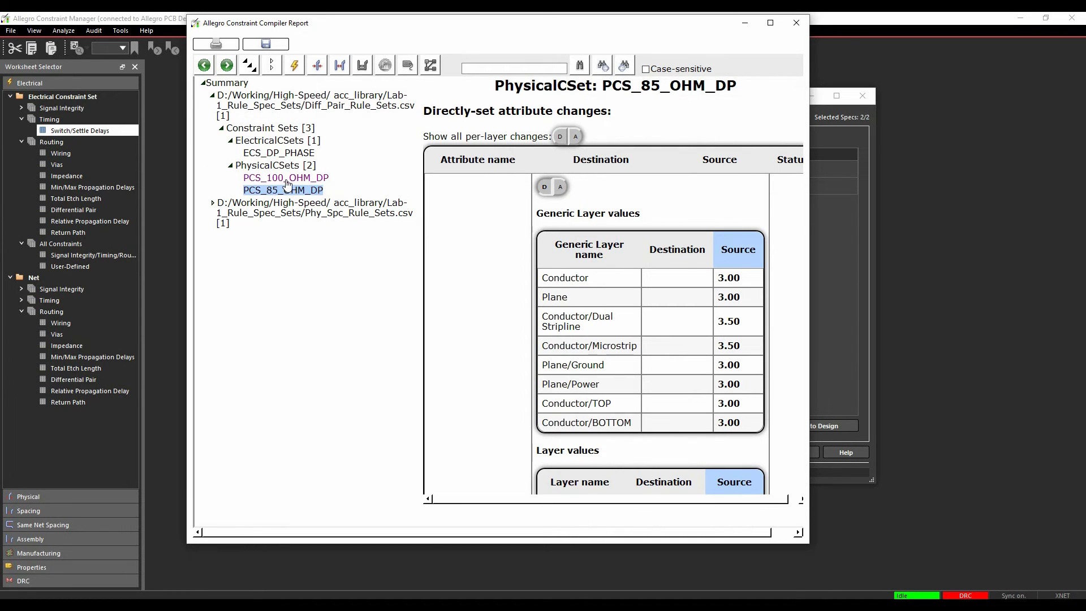
scroll(576, 322, "down", 6)
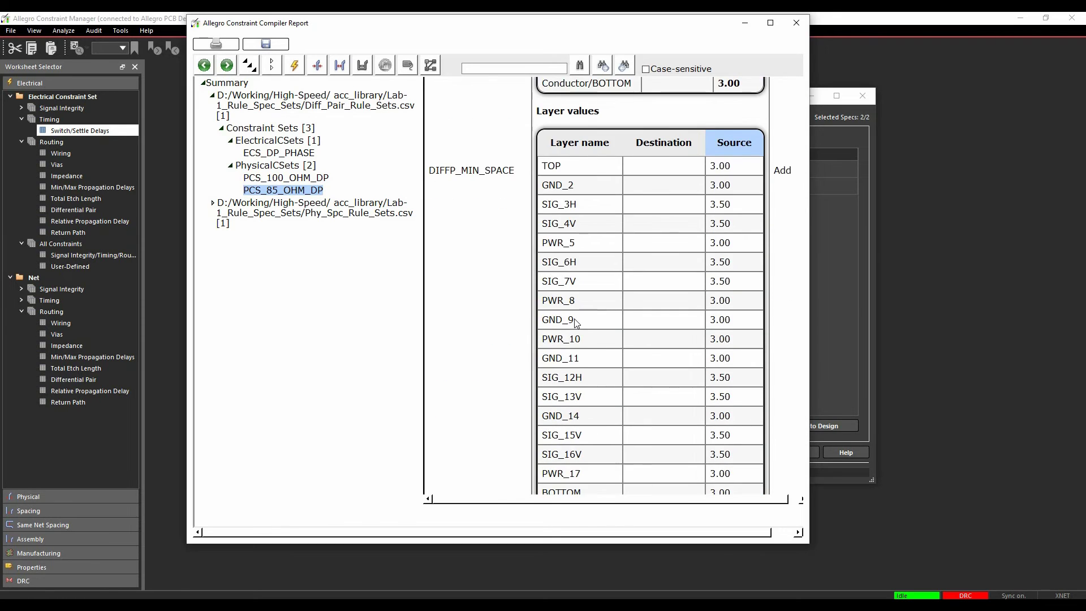
scroll(576, 322, "up", 6)
Apply the validated Lab-1 templates to ACC_start, then dismiss both compiler reports and the Constraint Compiler
left_click(797, 23)
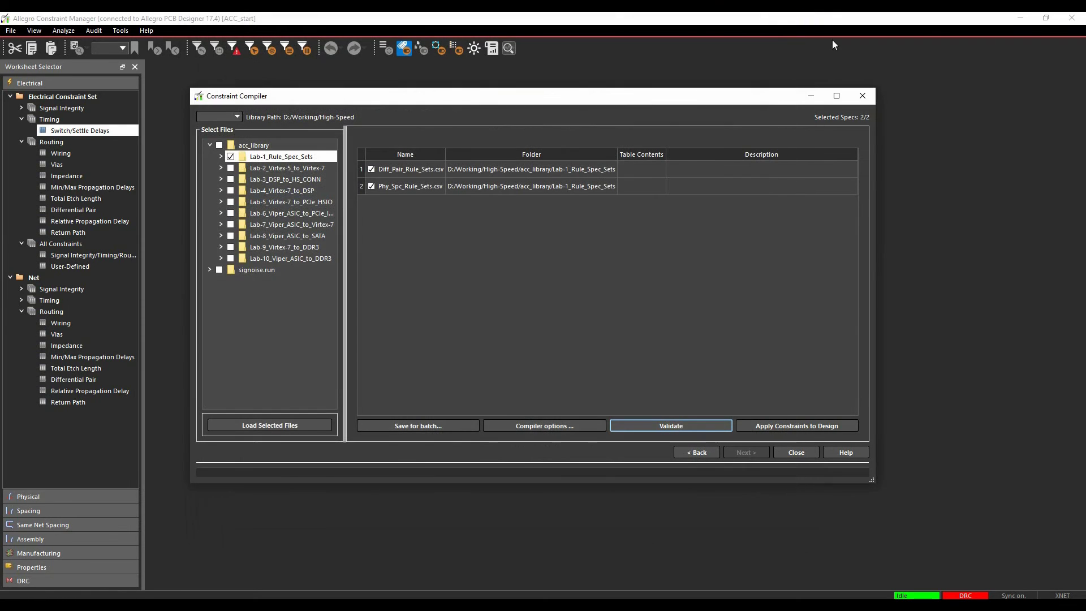
left_click(787, 424)
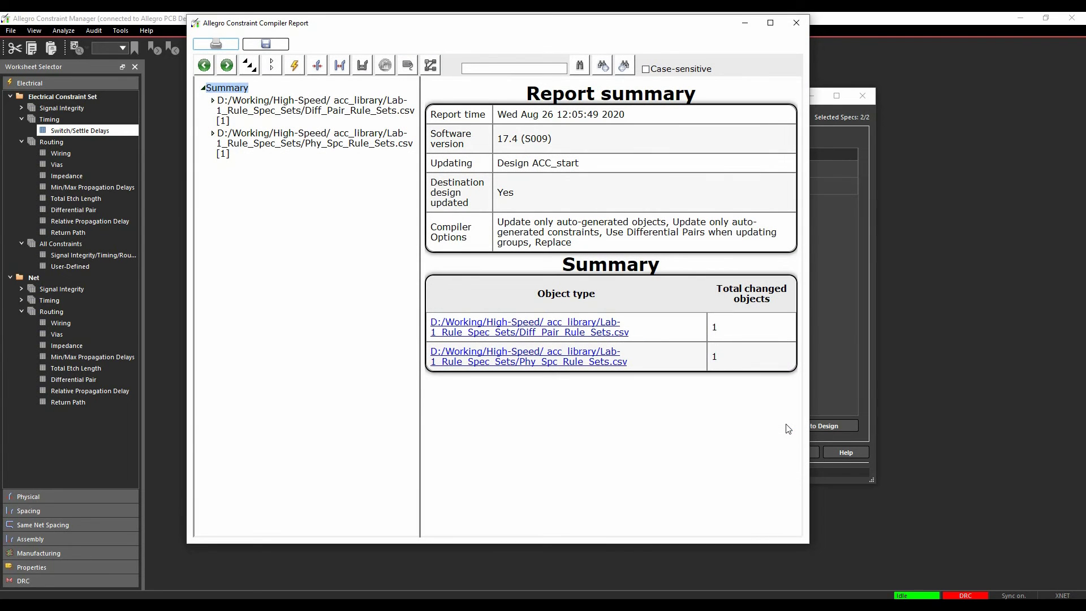
left_click(797, 22)
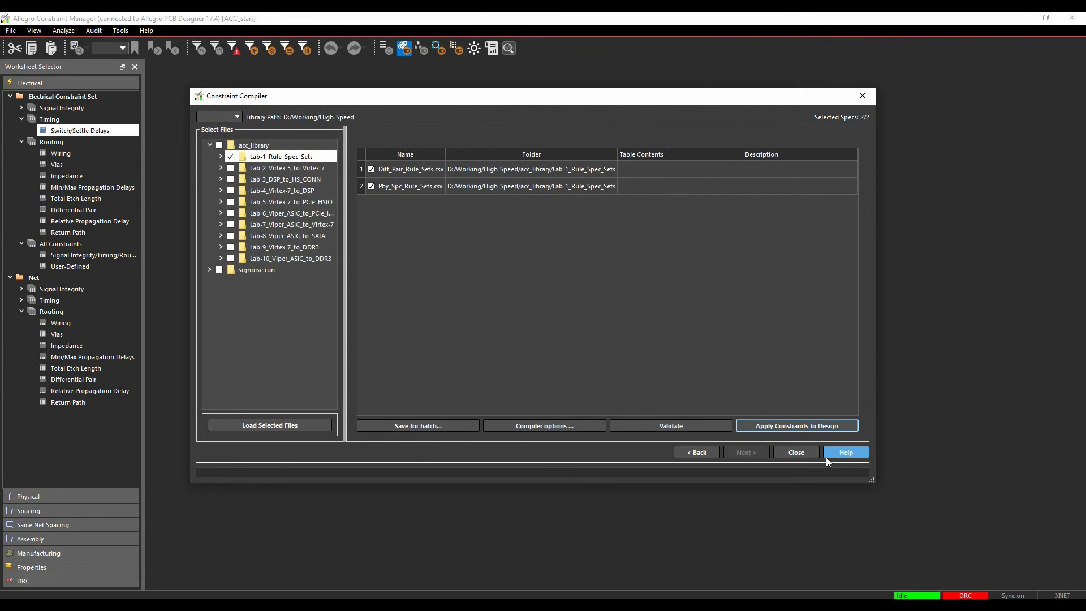
left_click(797, 452)
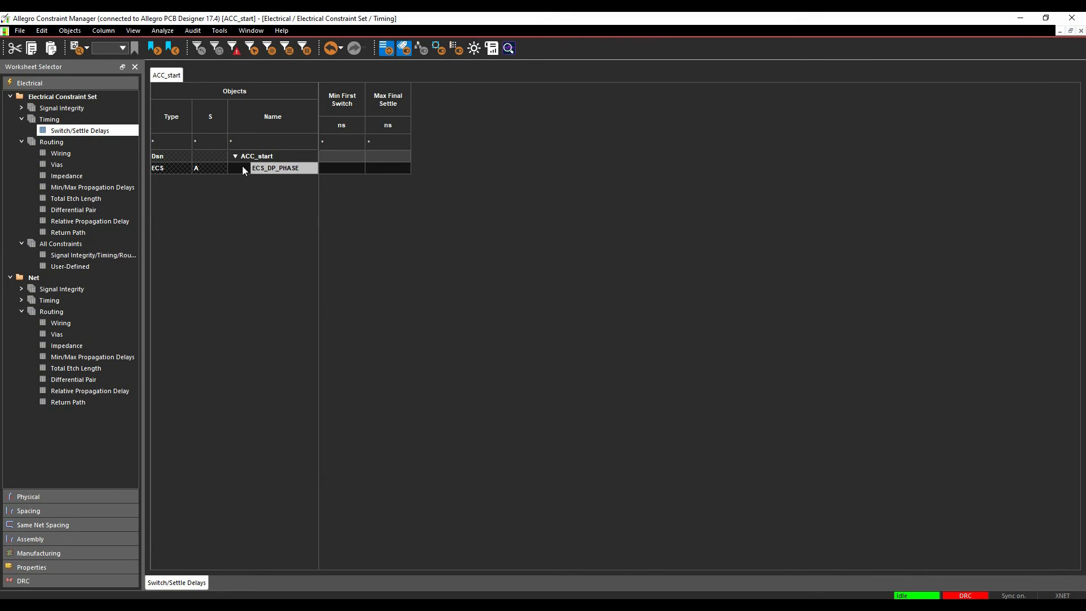
Review the ECS_DP_PHASE differential-pair values, then the physical constraint sets across all layers
left_click(69, 210)
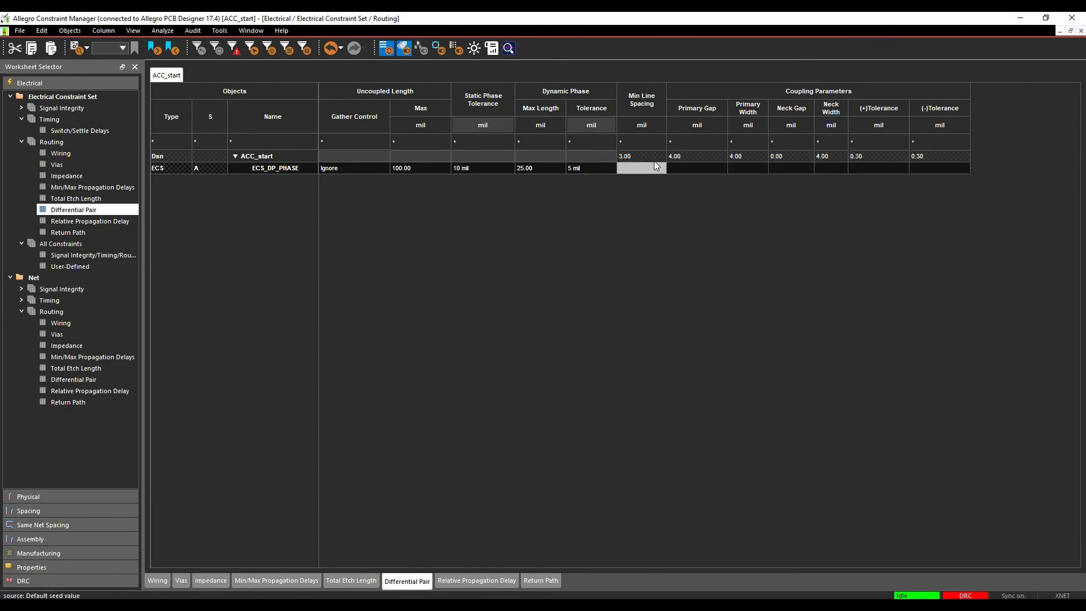
left_click(53, 495)
left_click(59, 124)
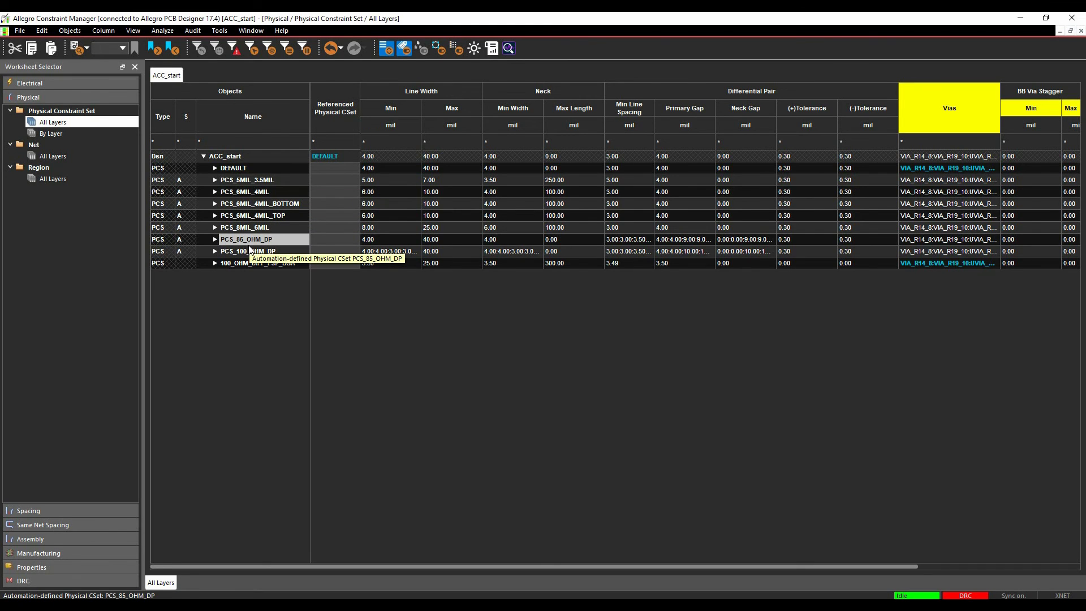
Show physical constraints for all nets on all layers, confirming each references the DEFAULT CSet
left_click(57, 156)
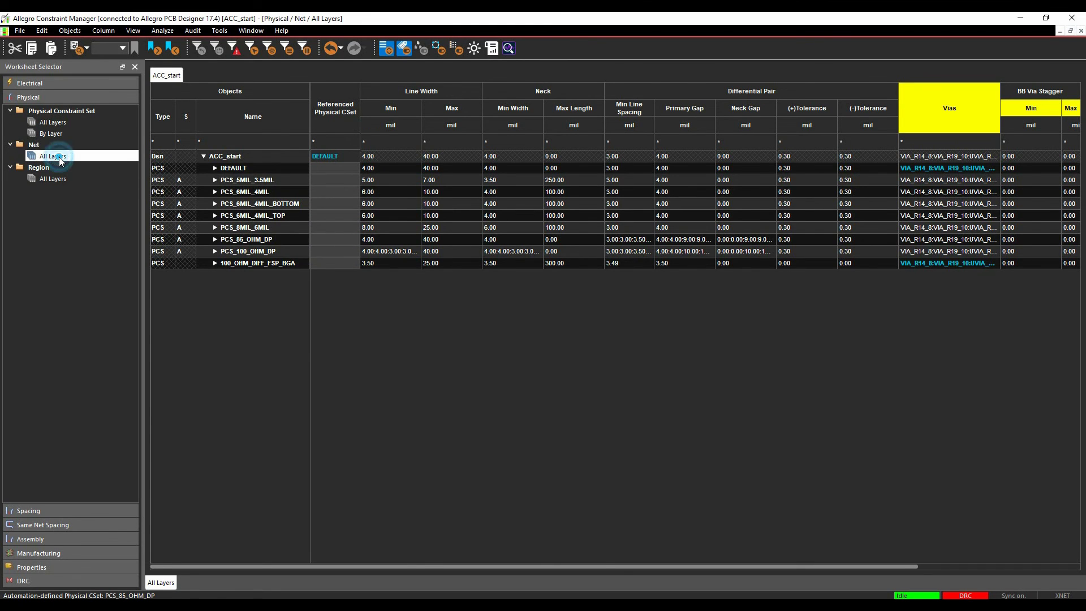
scroll(257, 359, "down", 14)
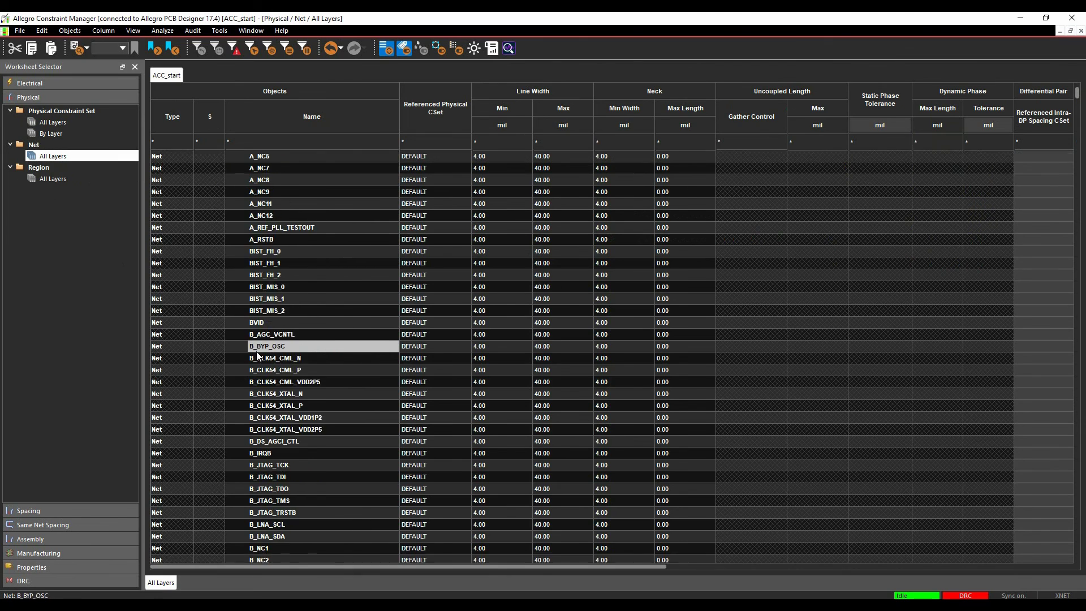
scroll(256, 356, "up", 9)
scroll(256, 355, "up", 6)
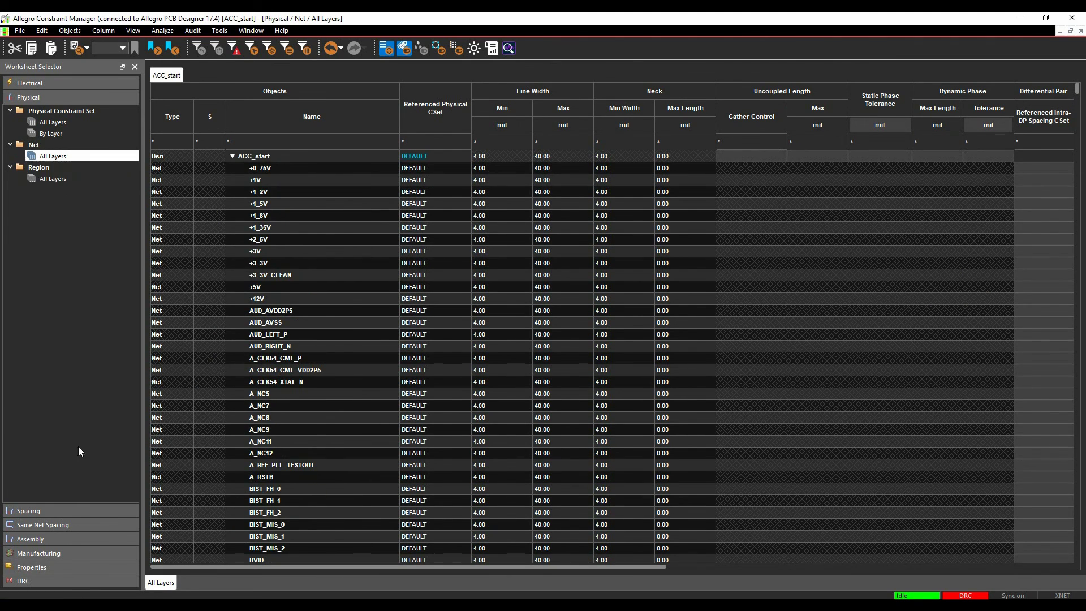
Display the all-layers Spacing Constraint Set worksheet listing SCS_5MIL_SPACE through SCS_20MIL_SPACE
left_click(32, 511)
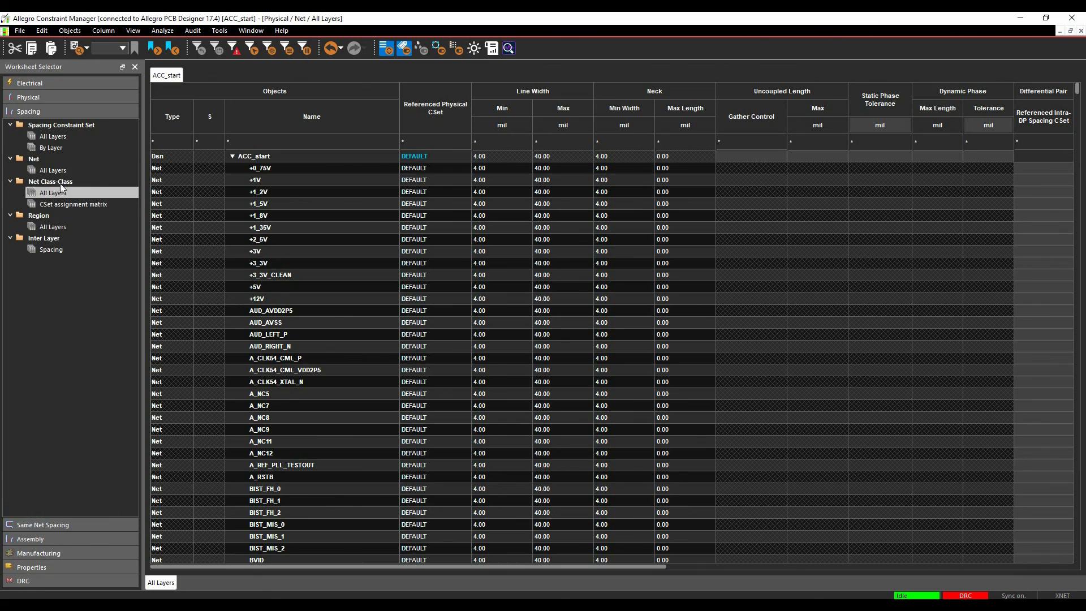
left_click(52, 136)
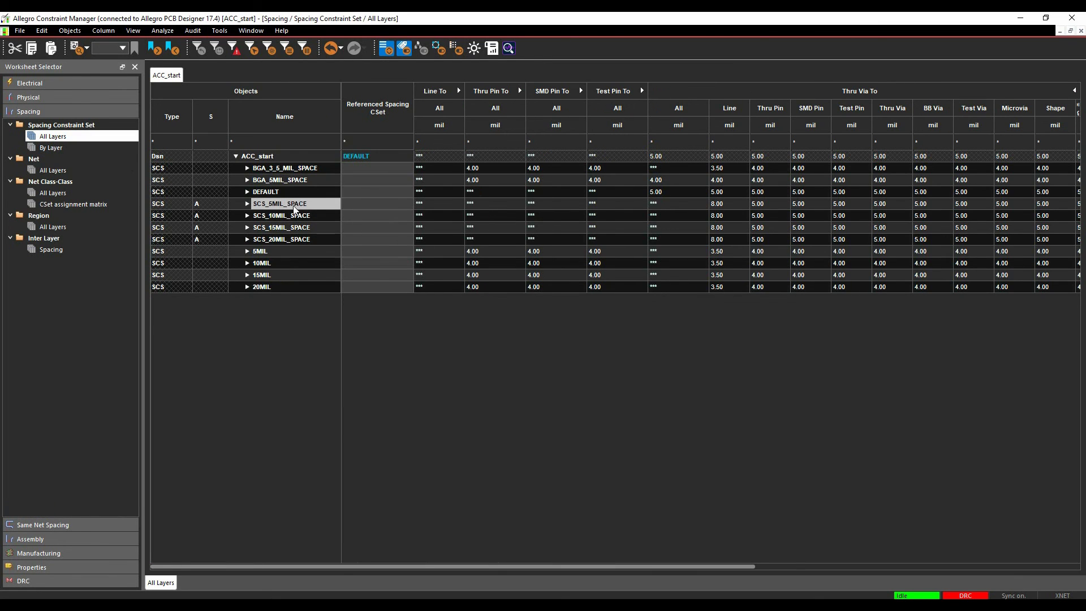